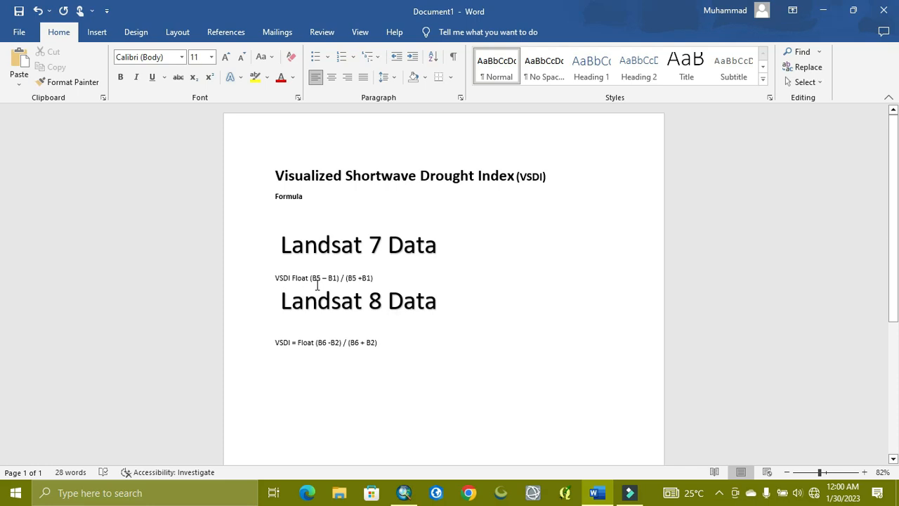
- Enlarge the VSDI formula line beneath the Landsat 7 Data heading to 18 pt
click(273, 275)
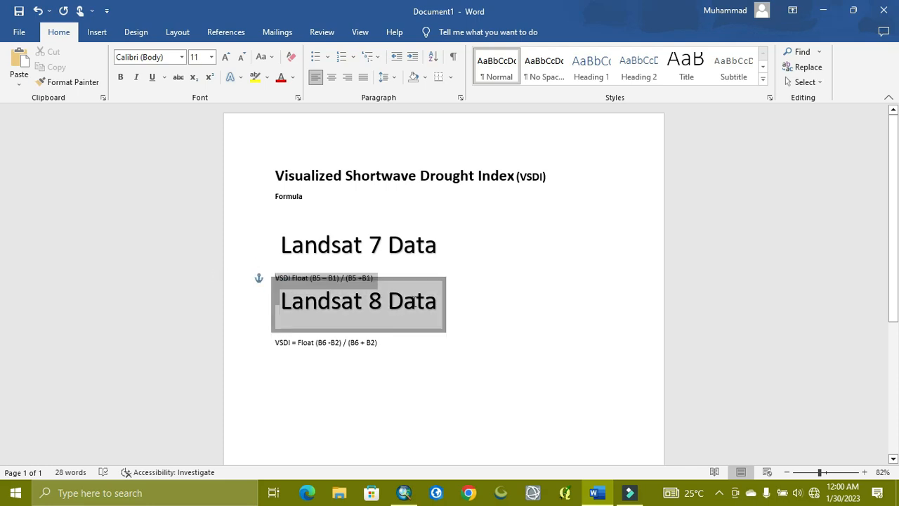
click(405, 270)
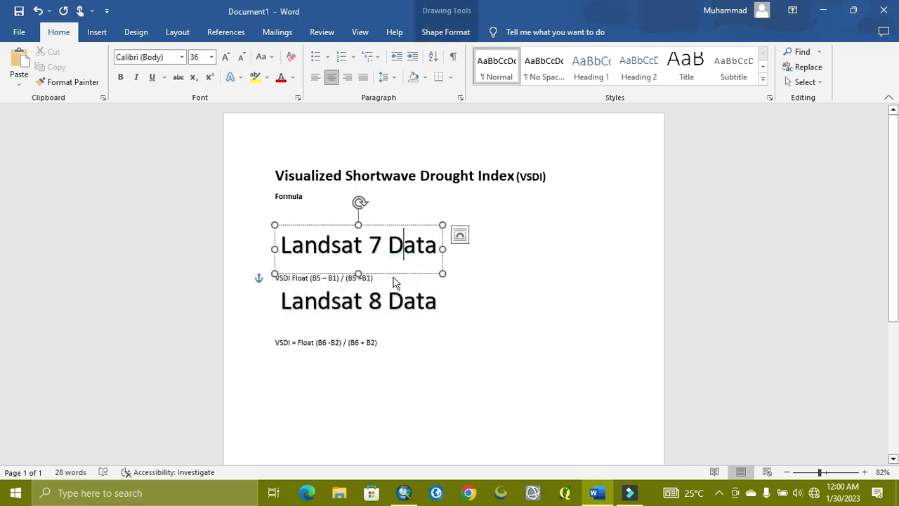
click(393, 281)
click(384, 274)
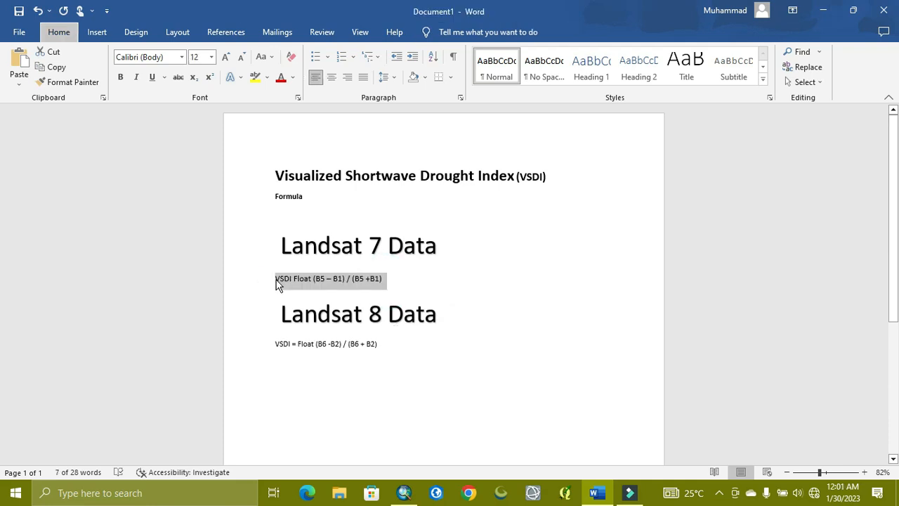
key(alt)
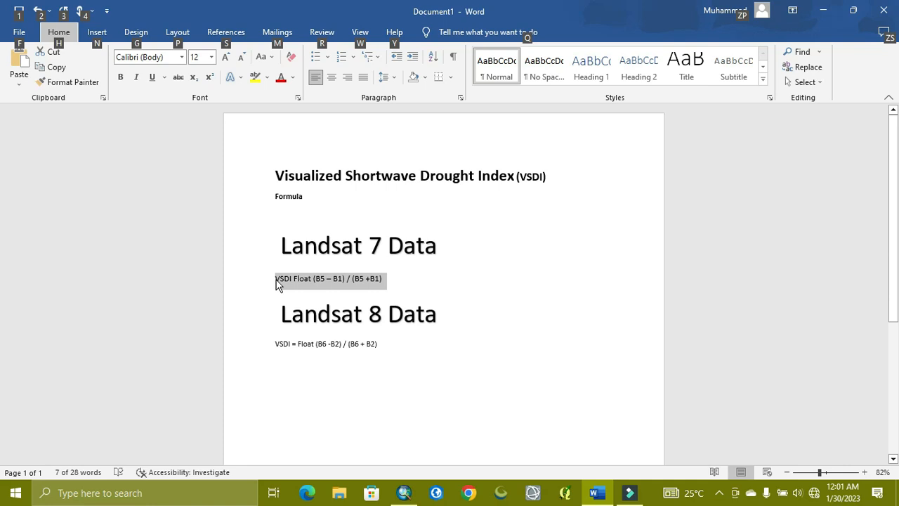
click(279, 279)
drag(277, 277, 445, 279)
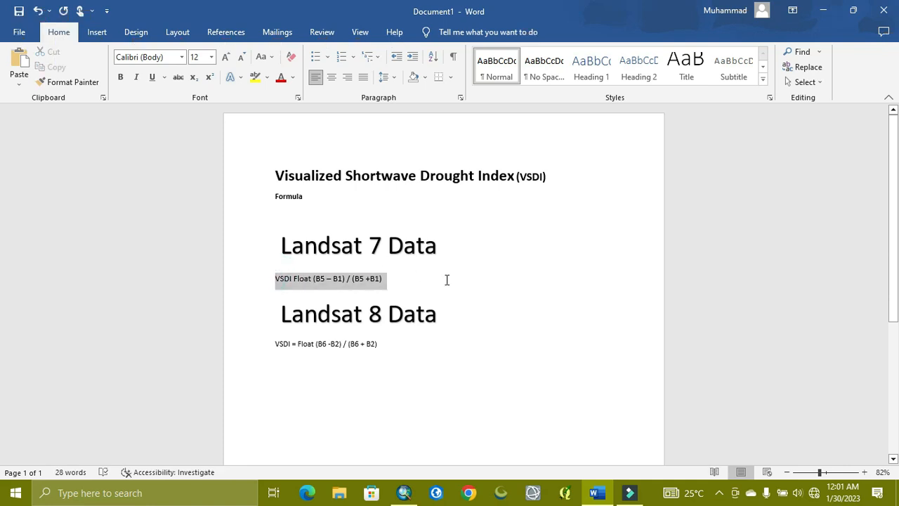
key(ctrl+shift+period)
key(ctrl+shift+period)
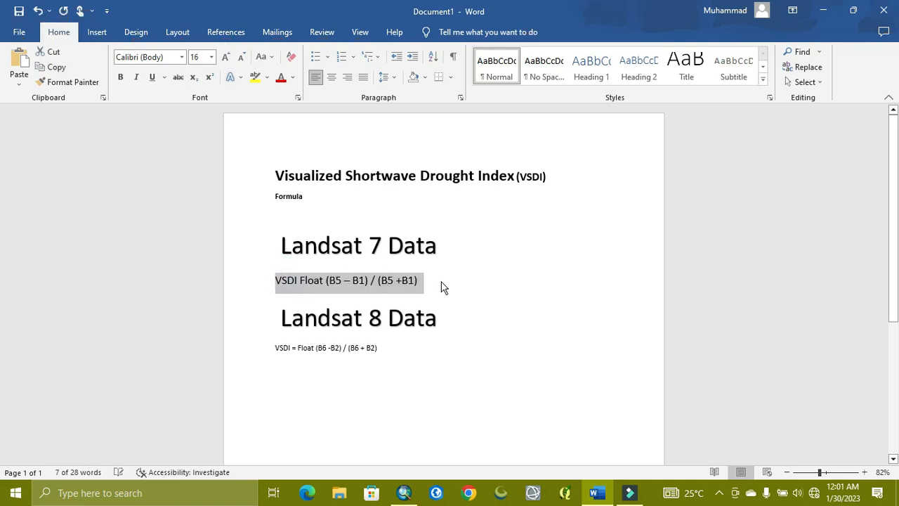
key(ctrl+shift+period)
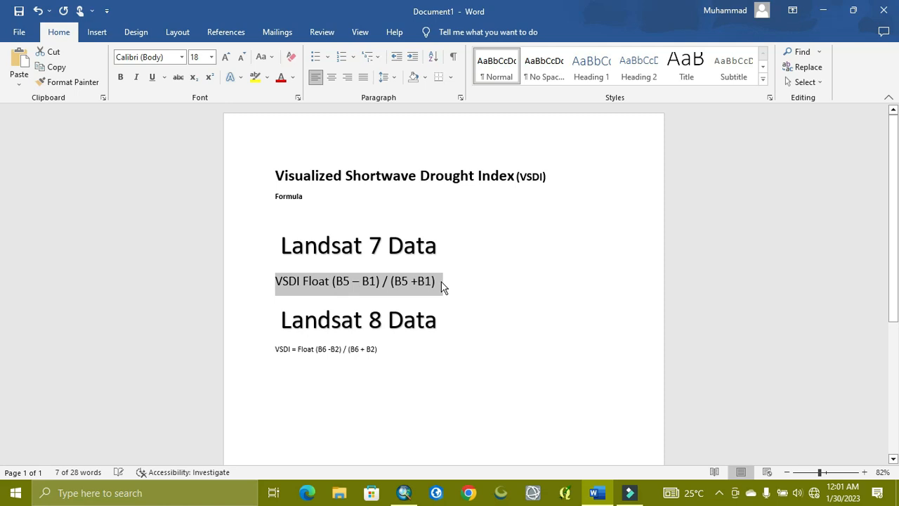
click(303, 280)
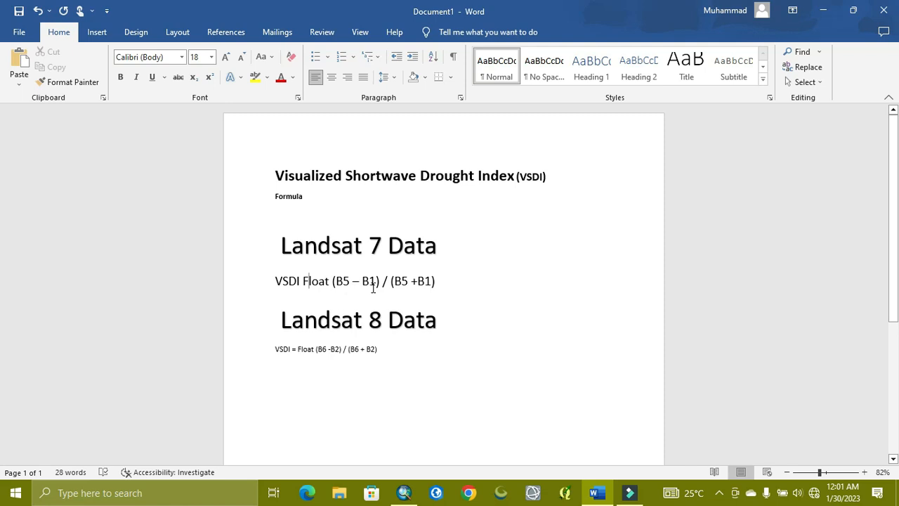
- Change the Landsat 7 heading to read "Landsat 7 & 5 Data"
click(387, 244)
click(366, 245)
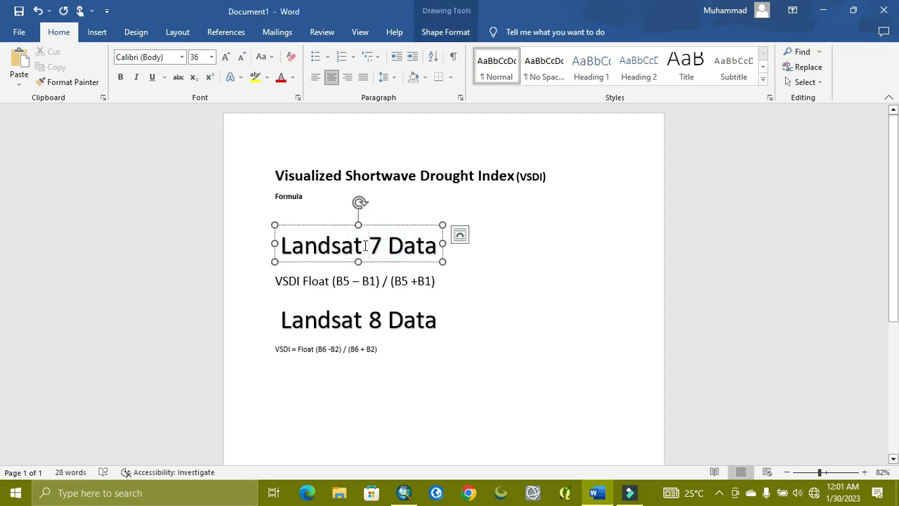
click(382, 246)
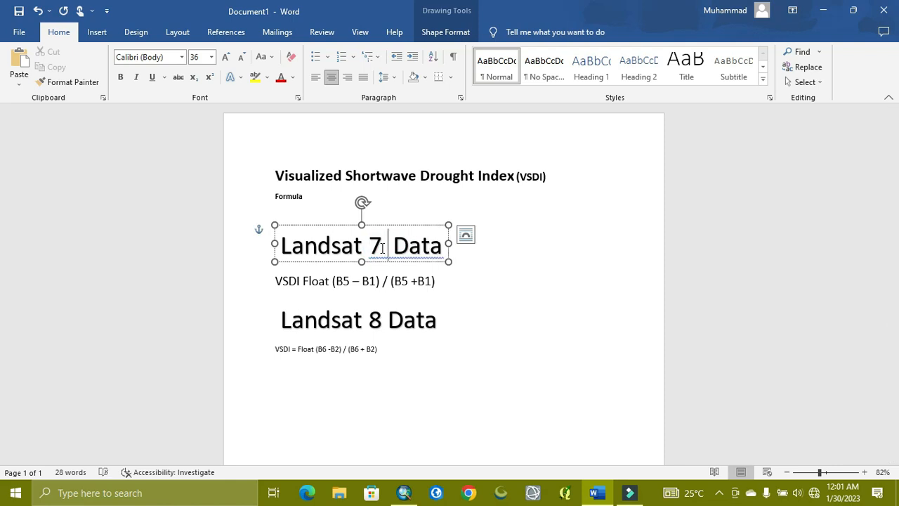
text(&  )
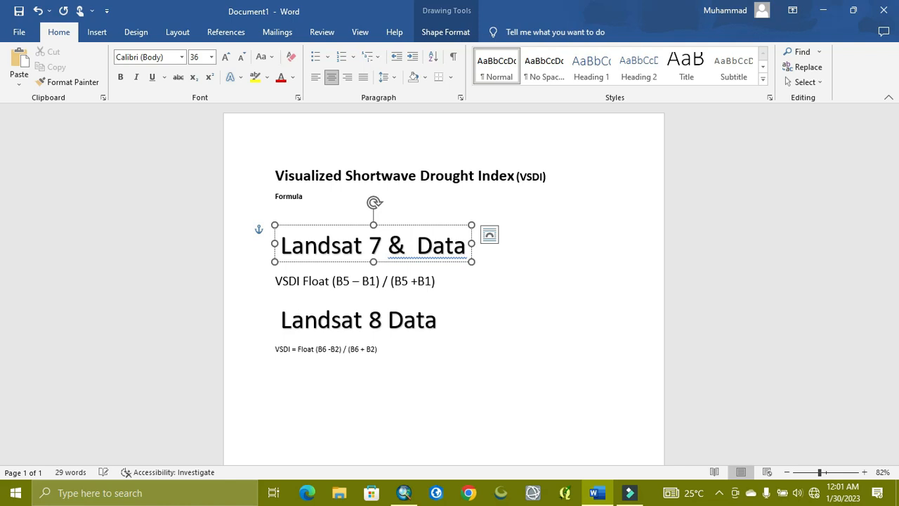
text(5)
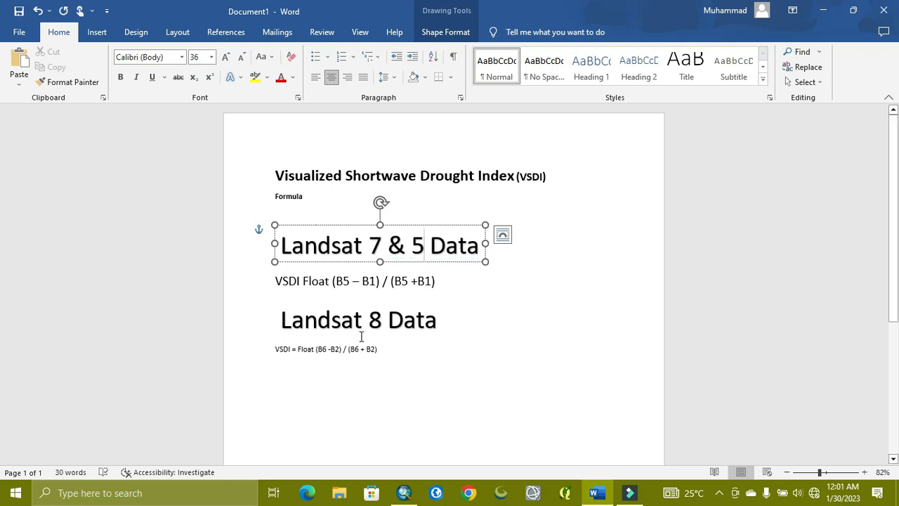
- Change the Landsat 8 heading to read "Landsat 8 & 9 Data"
click(318, 322)
click(380, 320)
text(& 9)
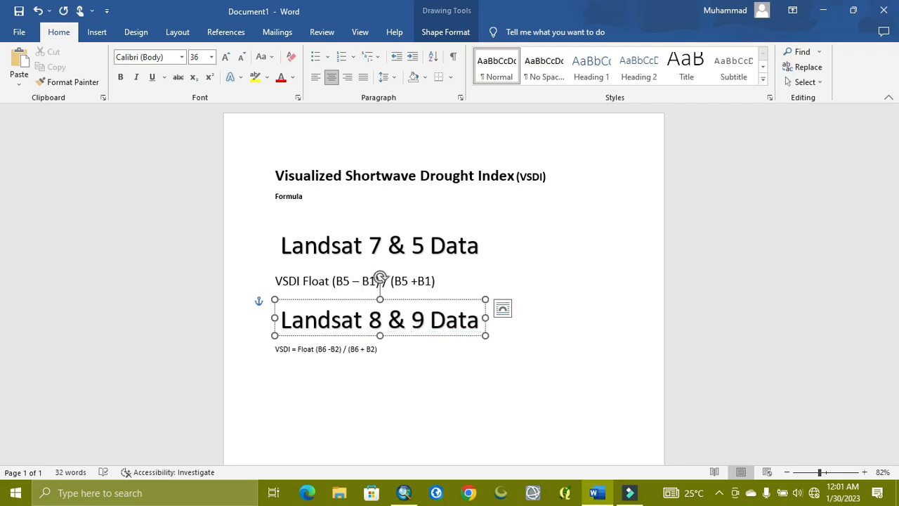
- Enlarge the VSDI formula line beneath the Landsat 8 & 9 Data heading to 20 pt
drag(391, 355, 254, 359)
key(ctrl+shift+period)
key(ctrl+shift+period)
key(ctrl+shift+period)
key(ctrl+shift+period)
key(ctrl+shift+period)
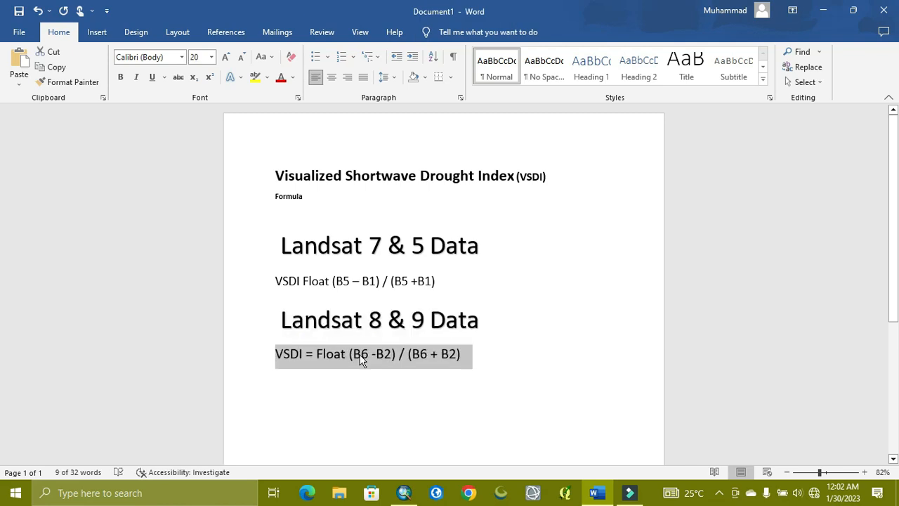
click(351, 375)
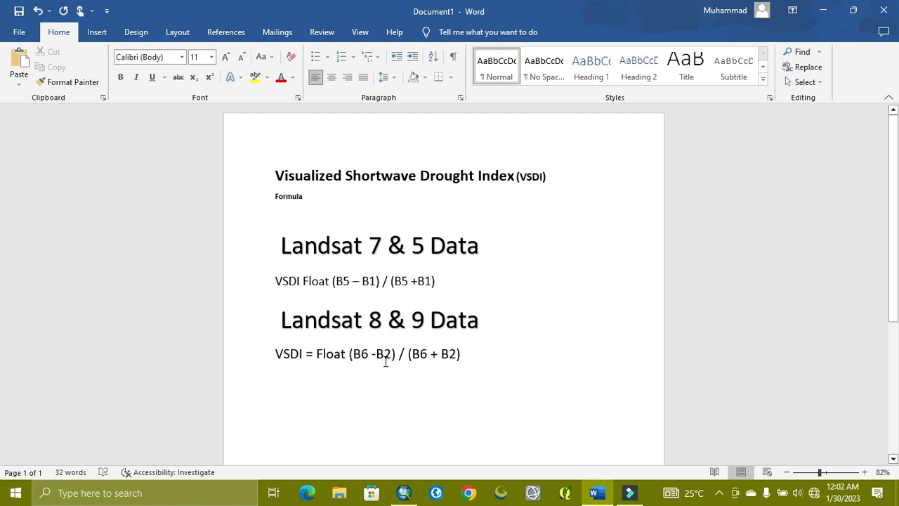
- Switch to ArcMap and open the Spatial Analyst Raster Calculator tool
click(822, 10)
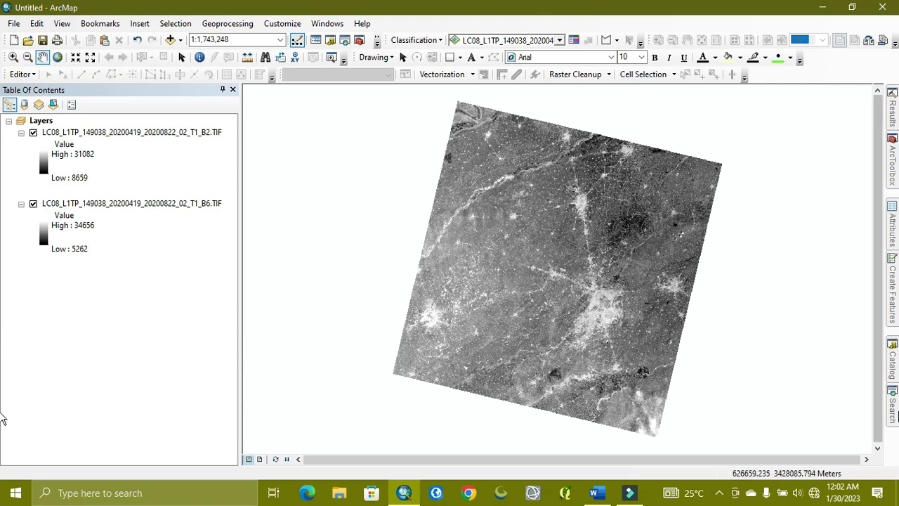
click(897, 415)
click(752, 227)
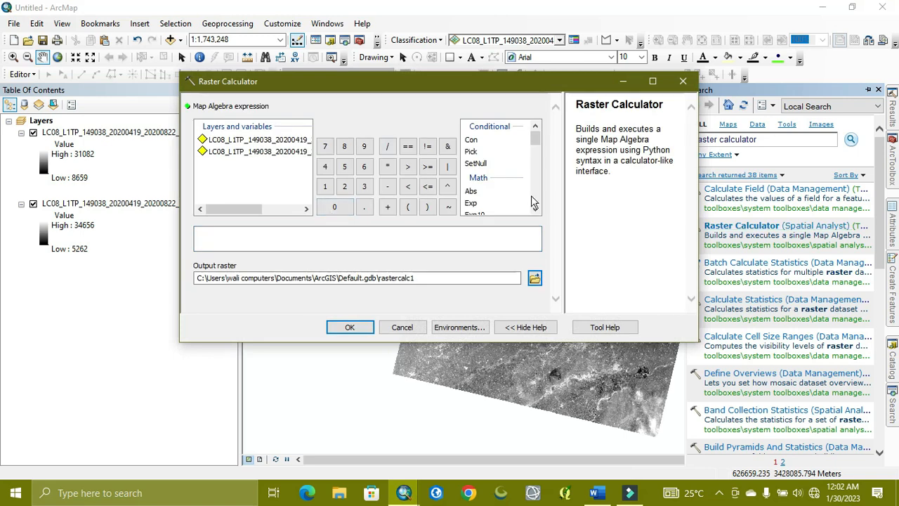
- Build the numerator of the map algebra expression as Float of the B6 raster minus the B2 raster, declining the ActiveX interaction
scroll(492, 172, down, 2)
click(476, 174)
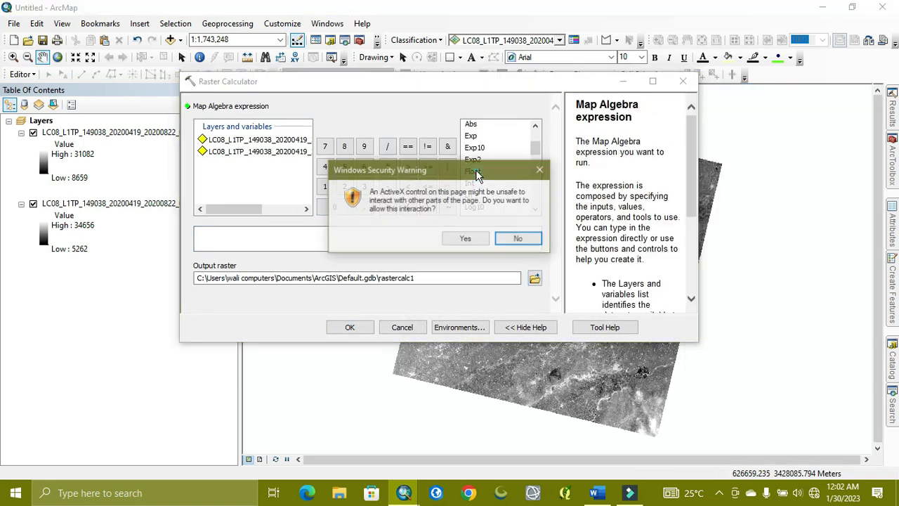
click(515, 241)
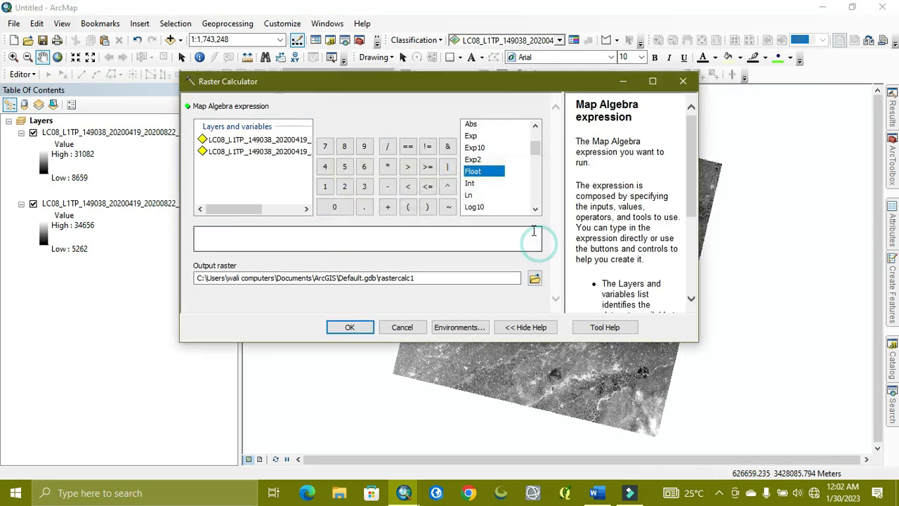
double_click(488, 173)
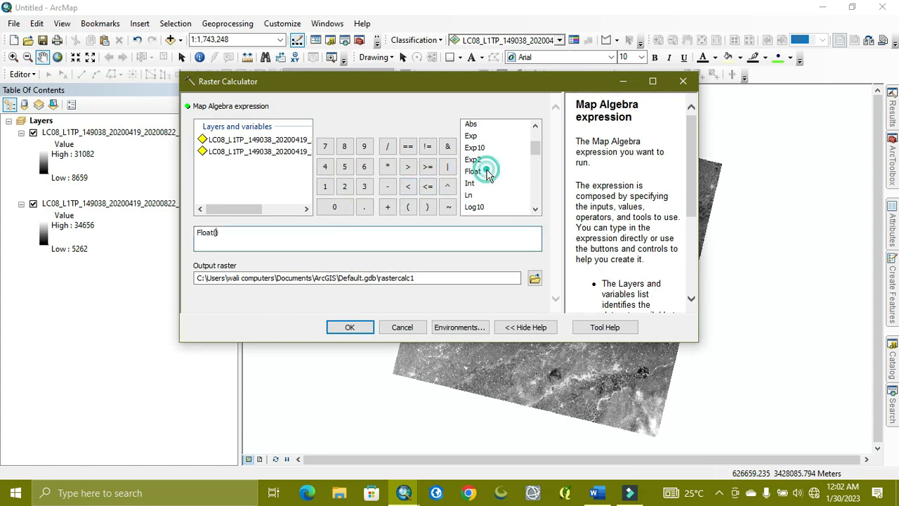
drag(253, 209, 335, 217)
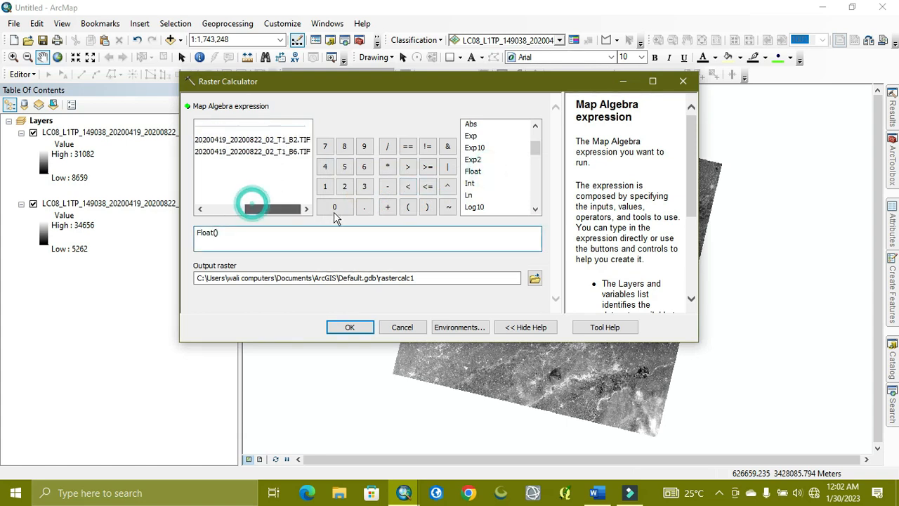
double_click(300, 151)
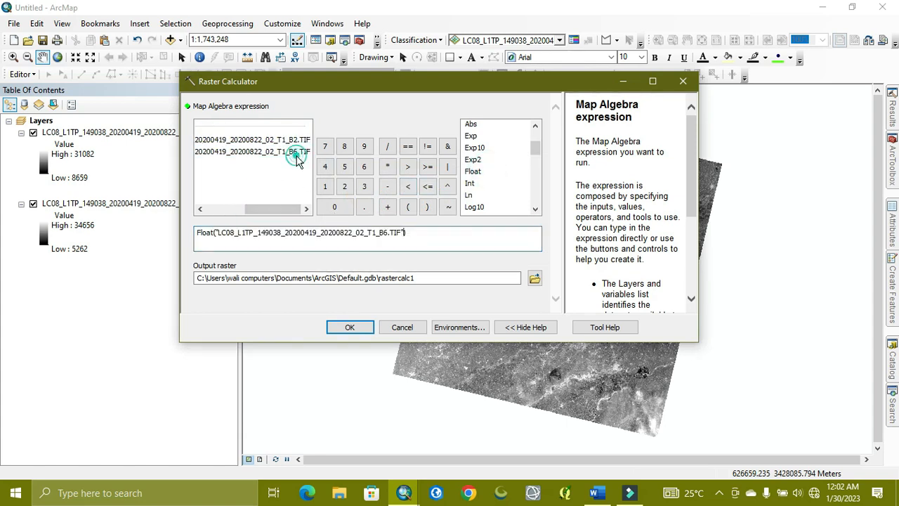
click(389, 186)
double_click(295, 140)
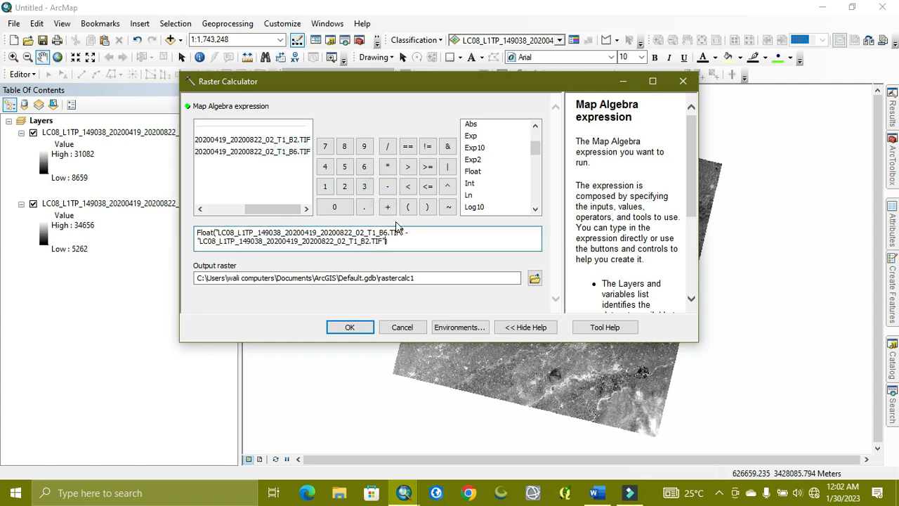
click(427, 243)
text())
- Divide the expression by Float of the B6 raster plus the B2 raster
click(387, 145)
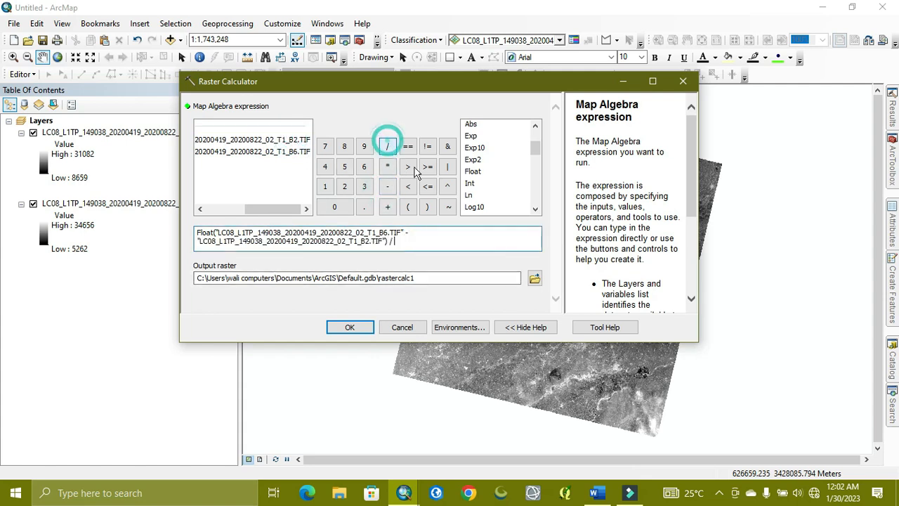
double_click(472, 171)
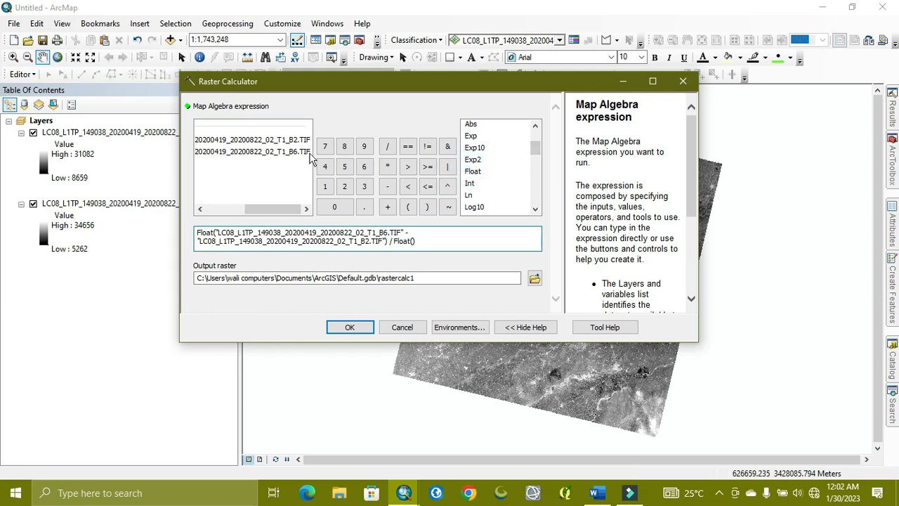
double_click(302, 152)
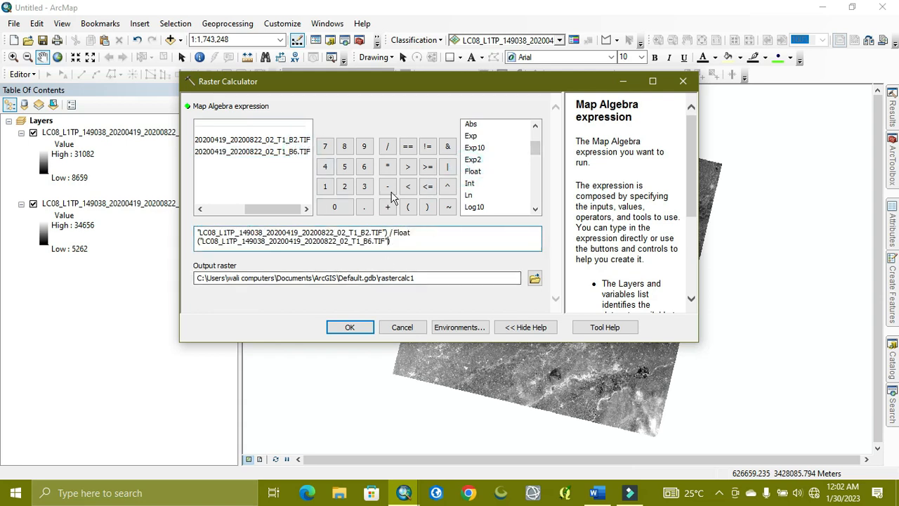
click(387, 206)
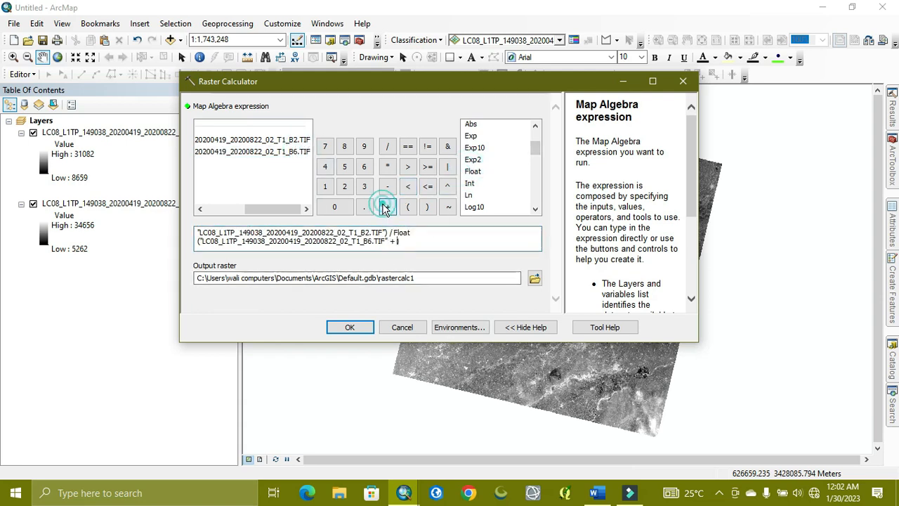
double_click(284, 140)
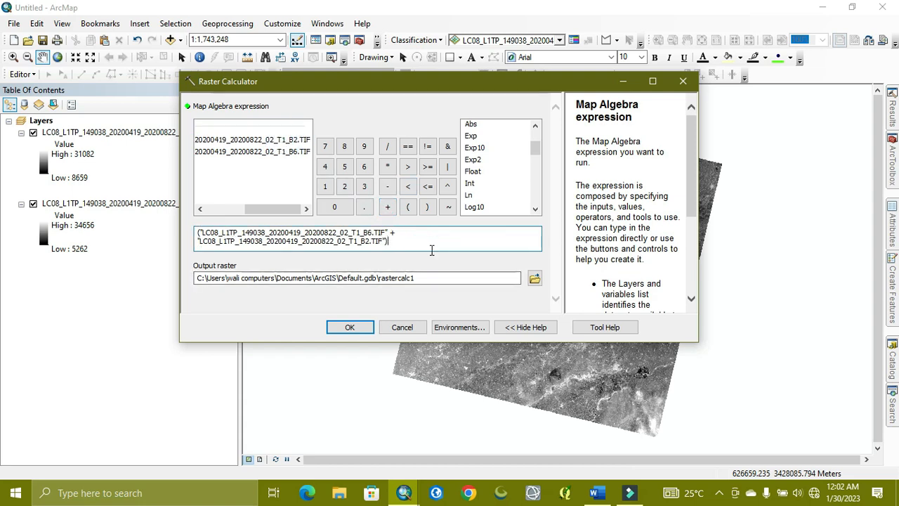
- Set the output raster to VSDI_2020 in VSDI_landsat_8.gdb and run the raster calculation
click(534, 278)
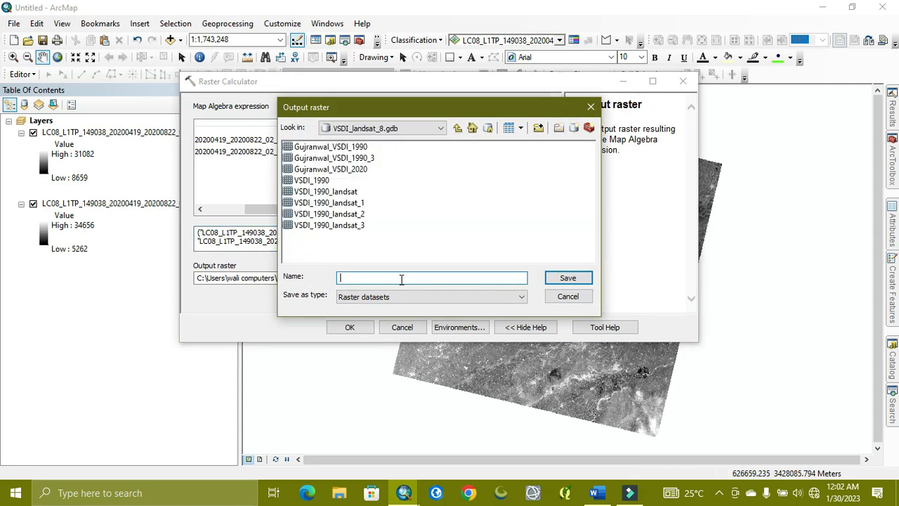
click(325, 180)
click(401, 276)
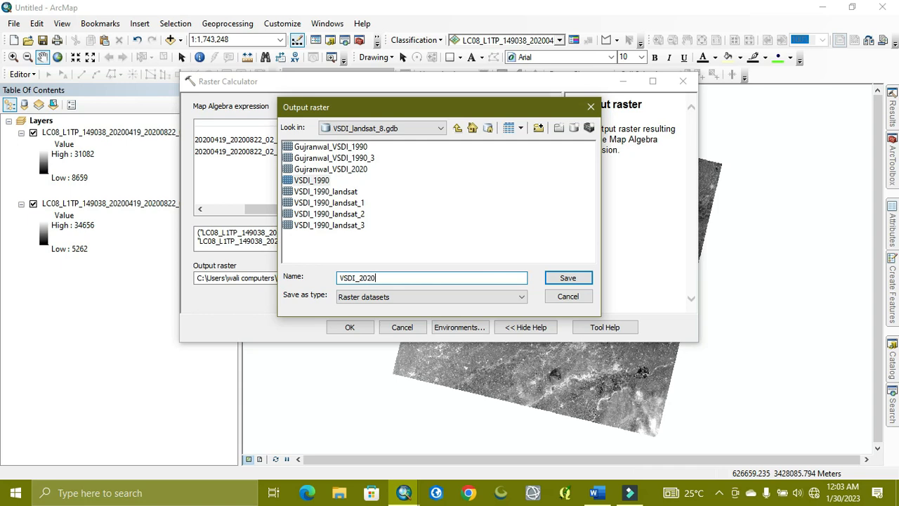
click(565, 277)
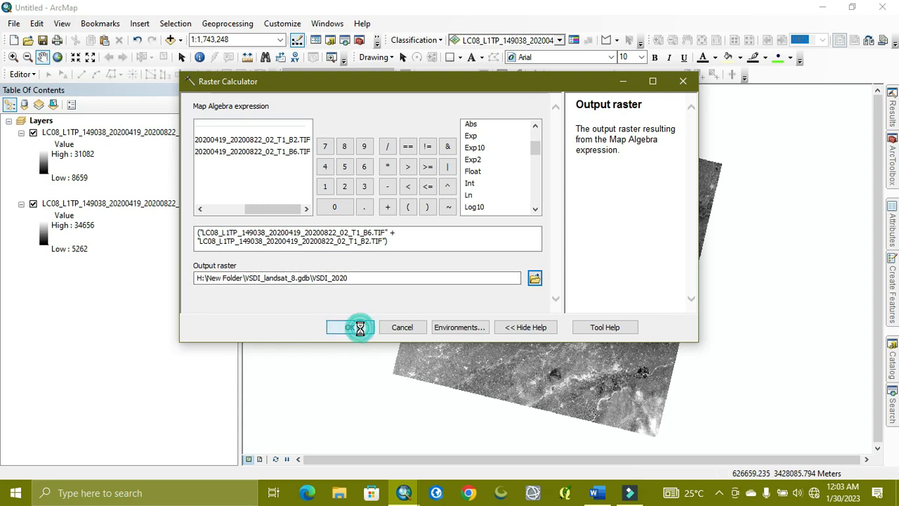
click(350, 327)
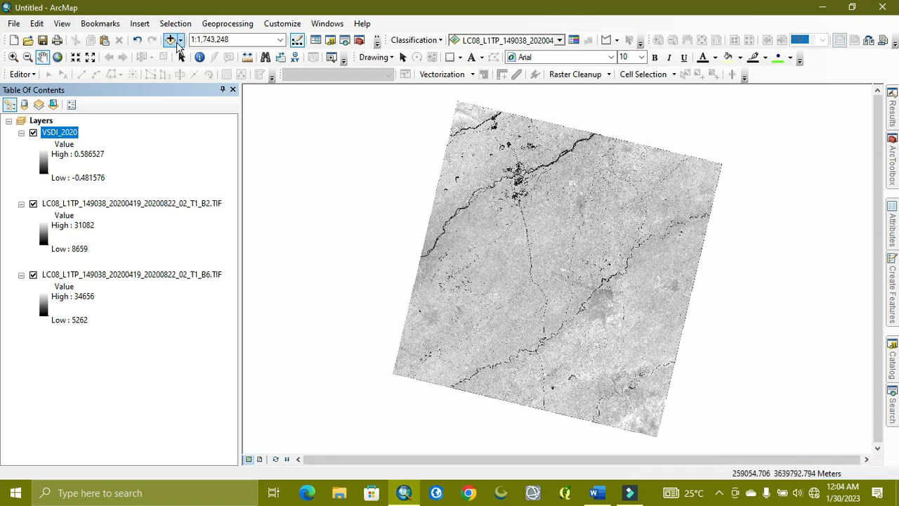
- Add the GUJRANWALA feature class from District_shp.gdb in G:\PUNJAB DISTRICT_WORK\NDVI_NDBI_IN_VALUES to the map, dismissing the coordinate system warning
click(170, 40)
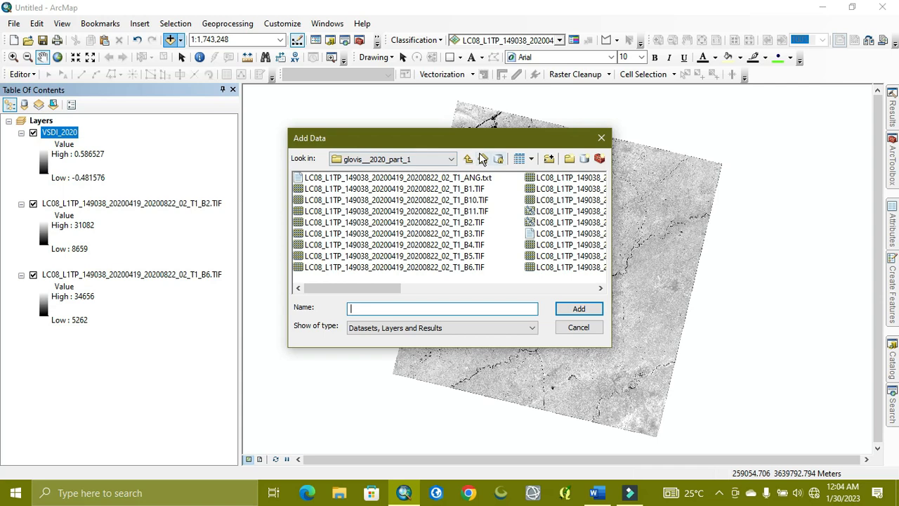
click(451, 158)
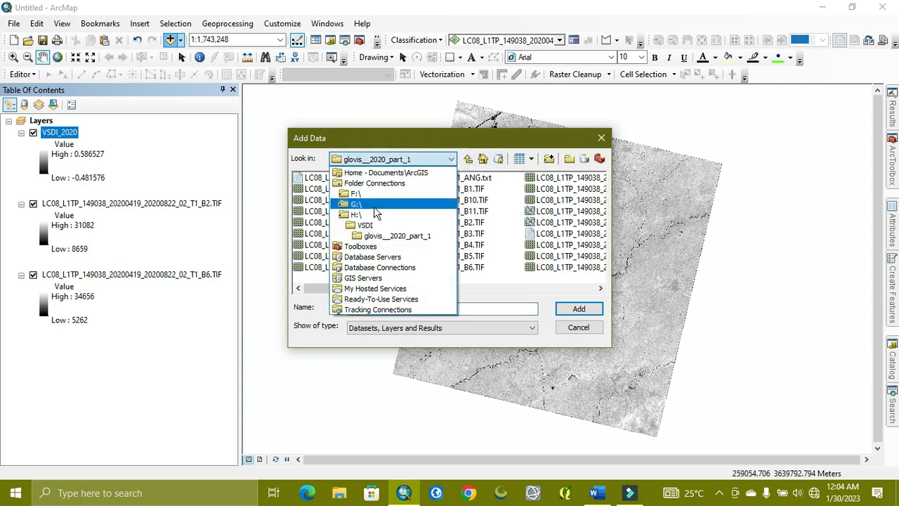
click(372, 204)
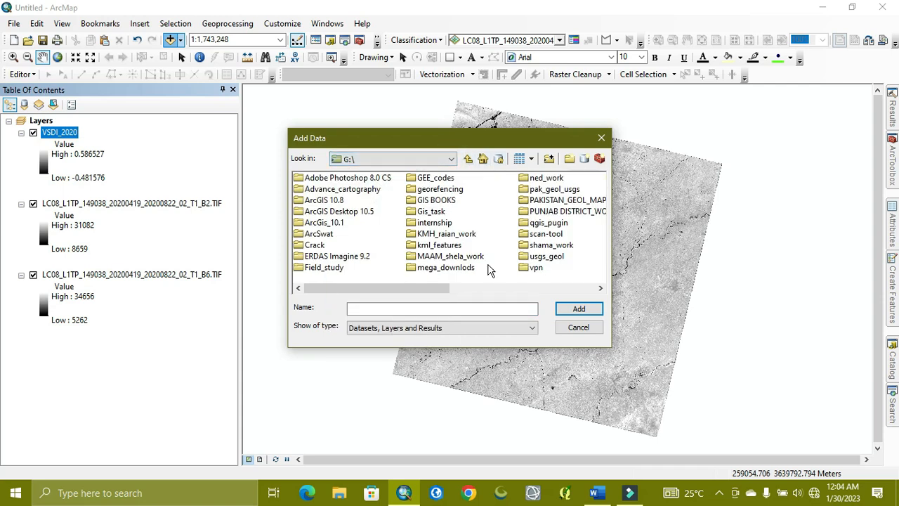
double_click(565, 212)
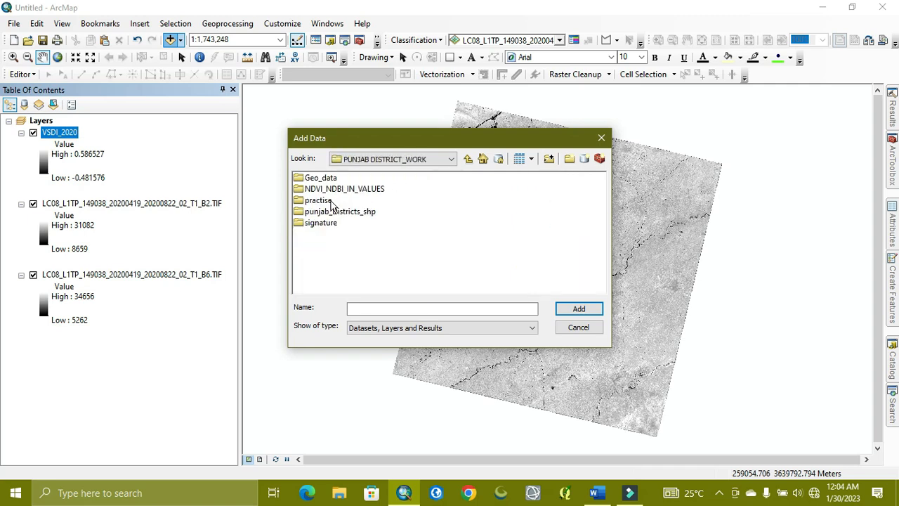
double_click(345, 191)
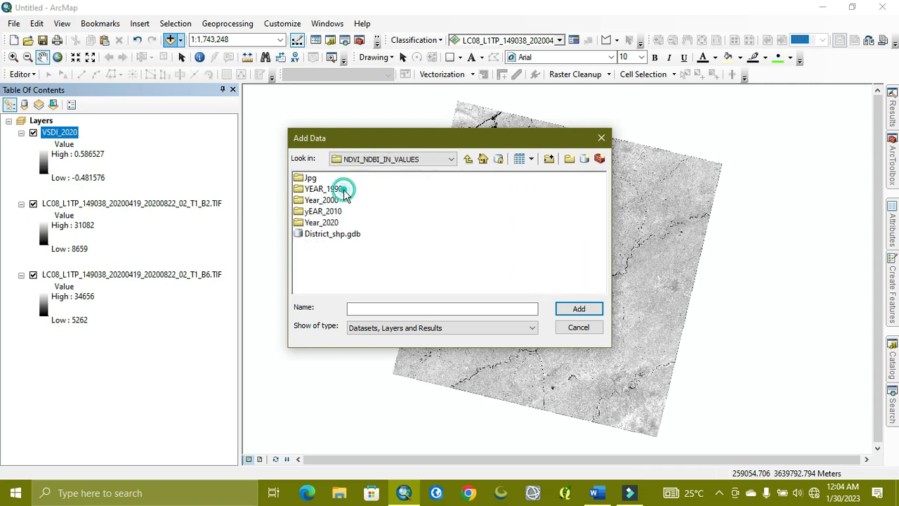
double_click(328, 234)
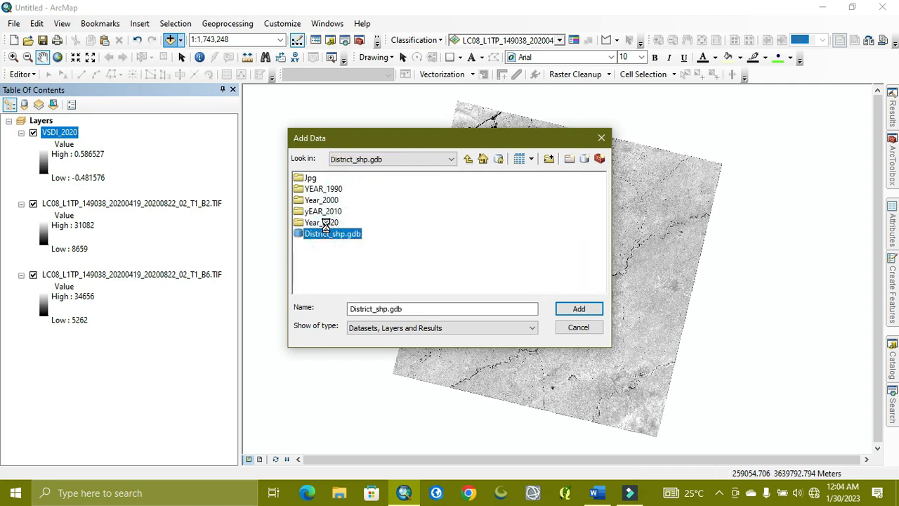
click(329, 189)
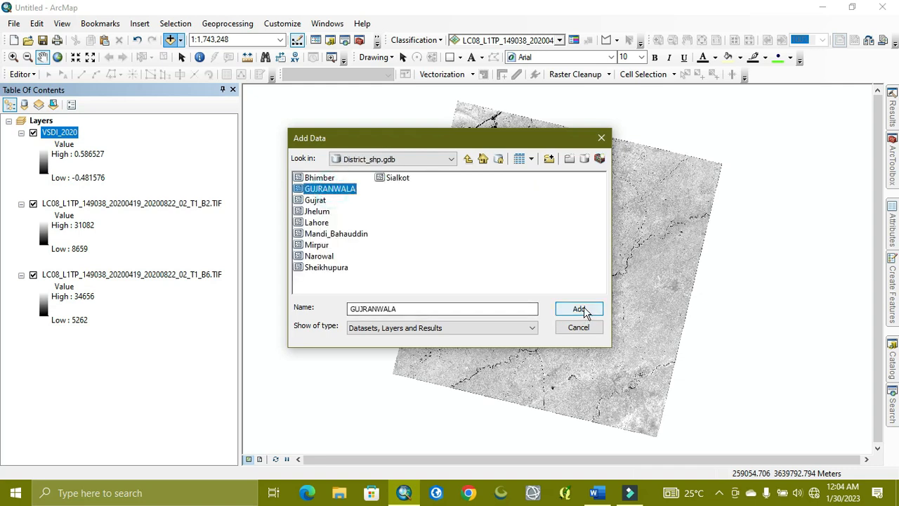
click(575, 312)
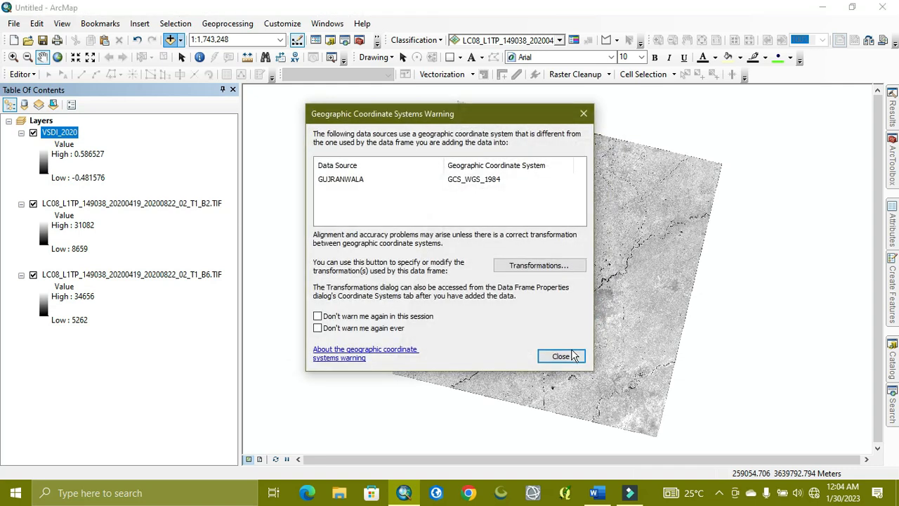
click(561, 356)
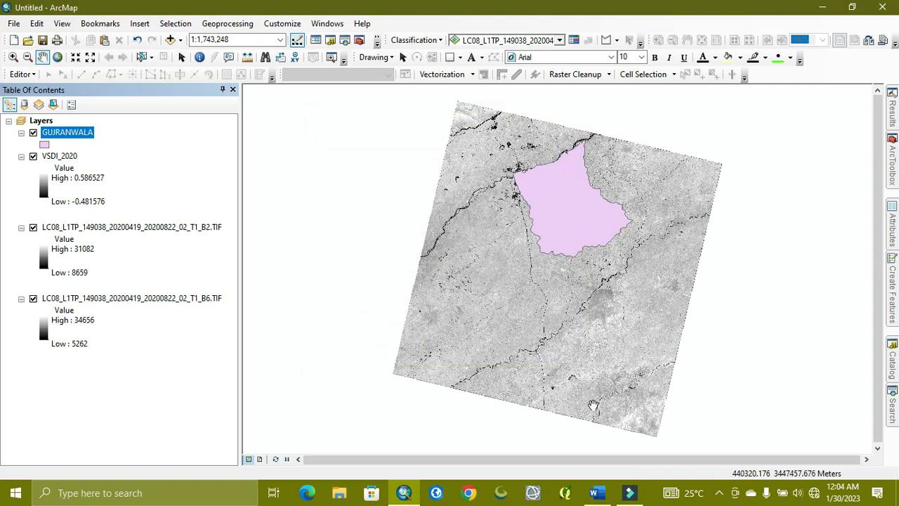
- Search for "extract by mask" and open the Spatial Analyst Extract by Mask tool
click(893, 415)
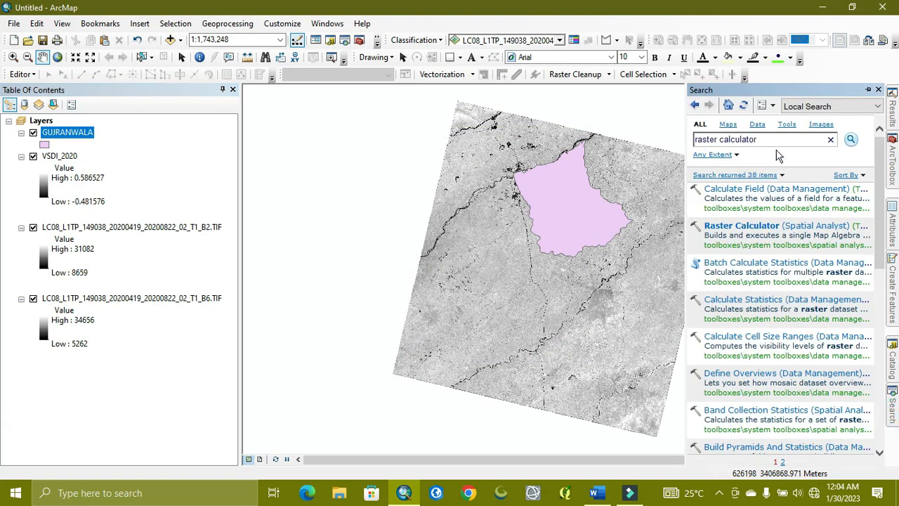
click(776, 143)
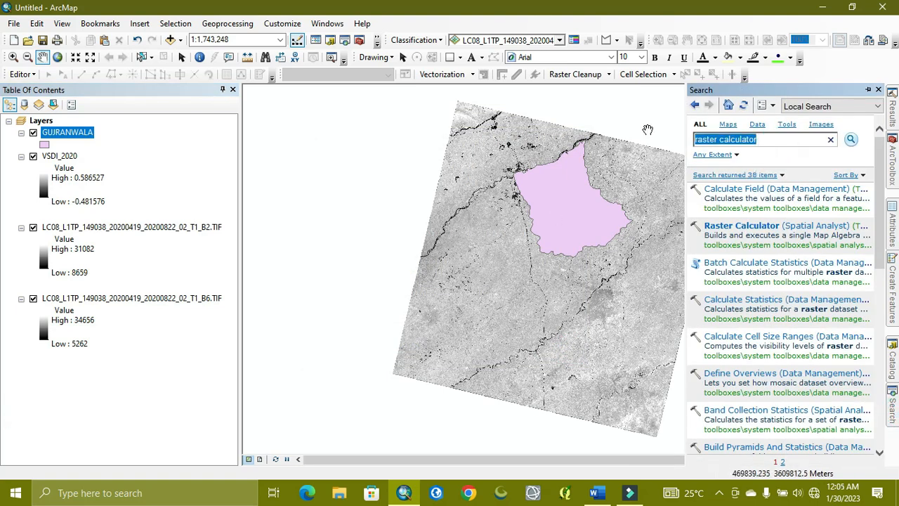
key(BackSpace)
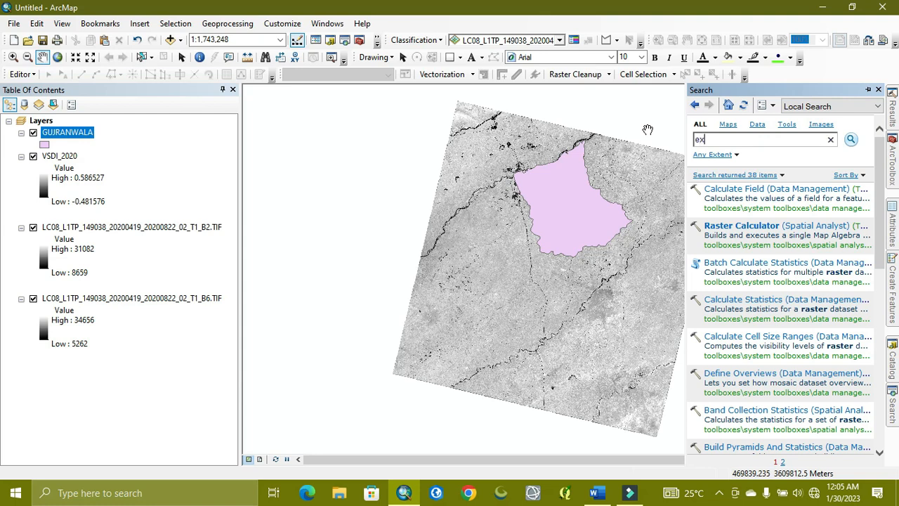
text(extract by mask)
key(Return)
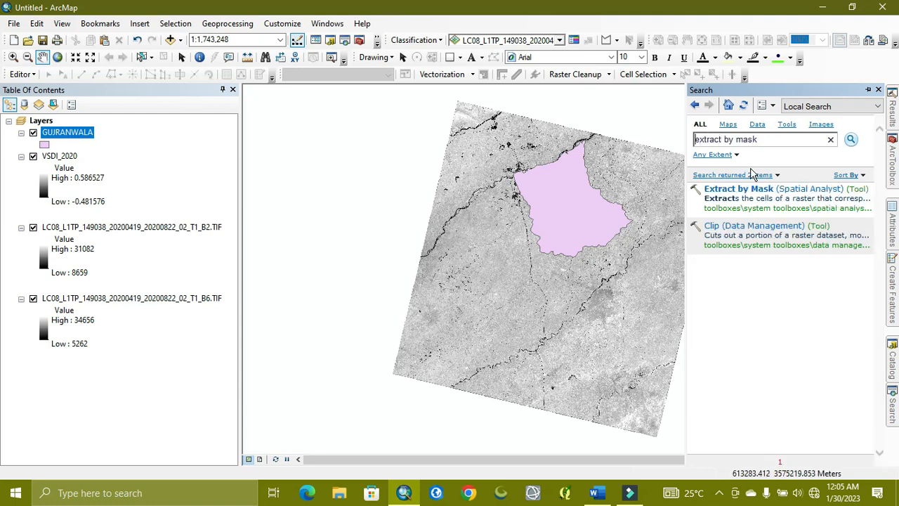
click(741, 188)
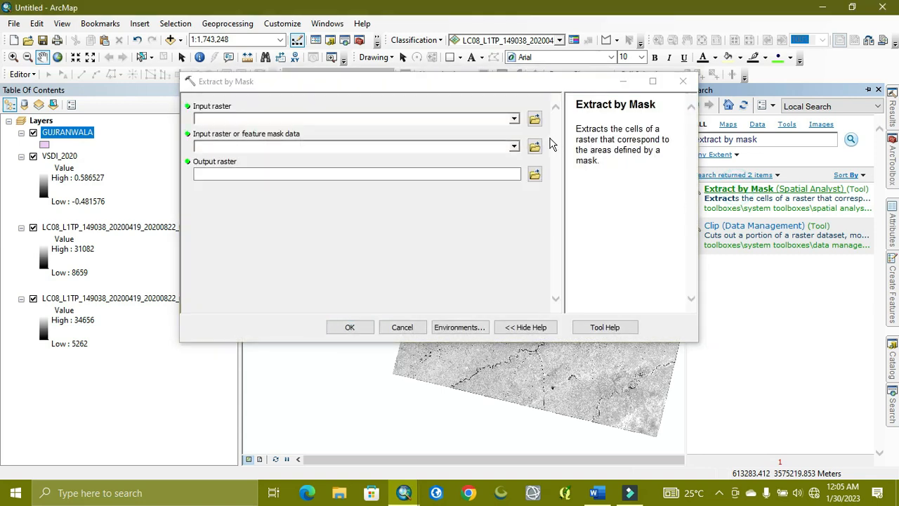
- Set VSDI_2020 as the input raster and GUJRANWALA as the feature mask data
click(514, 118)
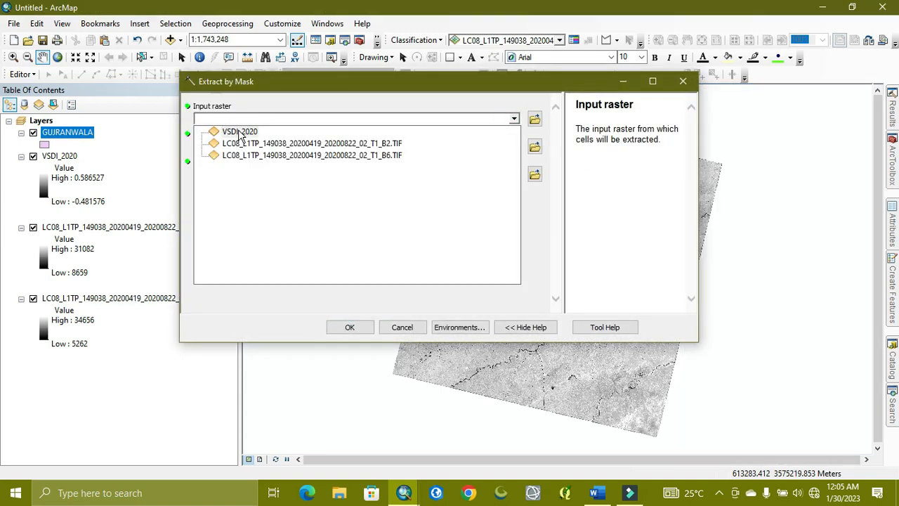
click(237, 131)
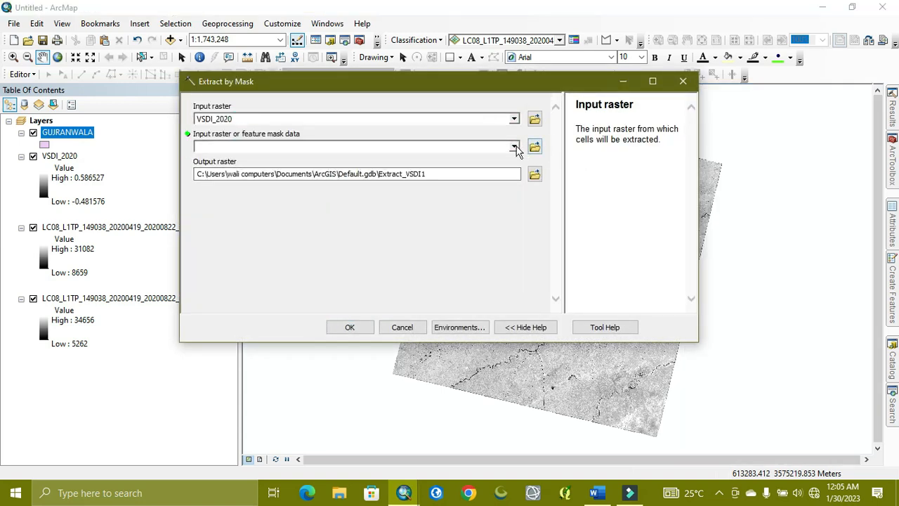
click(514, 146)
click(234, 156)
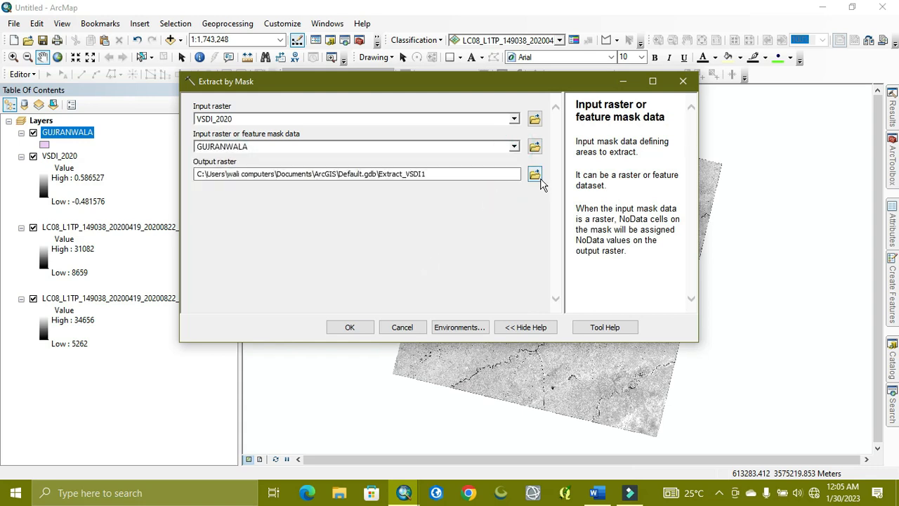
- Set the output raster to Gujranwal_VSDI_2020_1 in VSDI_landsat_8.gdb and run the extraction
click(534, 174)
click(532, 243)
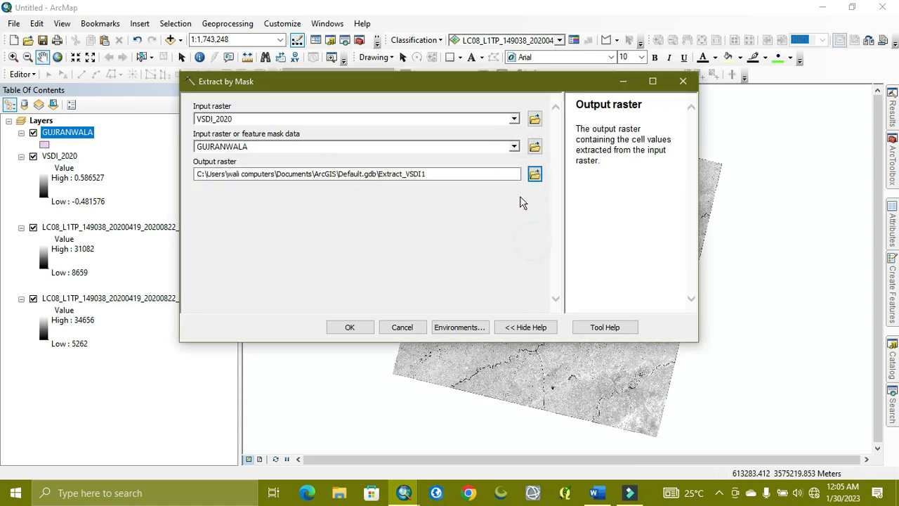
click(535, 174)
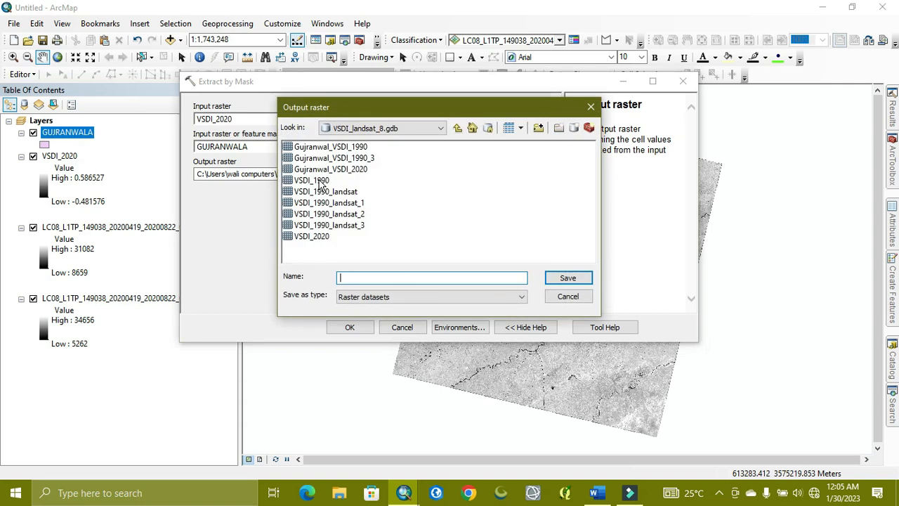
click(319, 182)
click(402, 275)
click(359, 147)
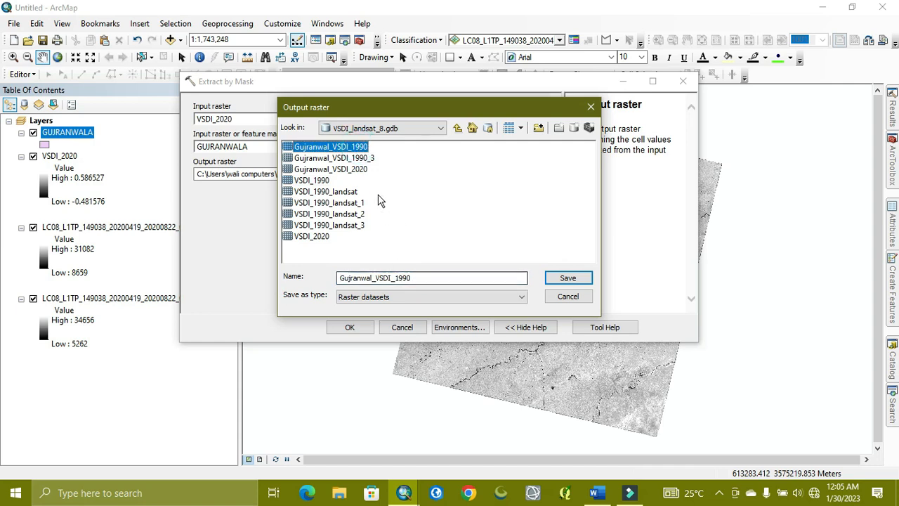
click(360, 169)
click(436, 278)
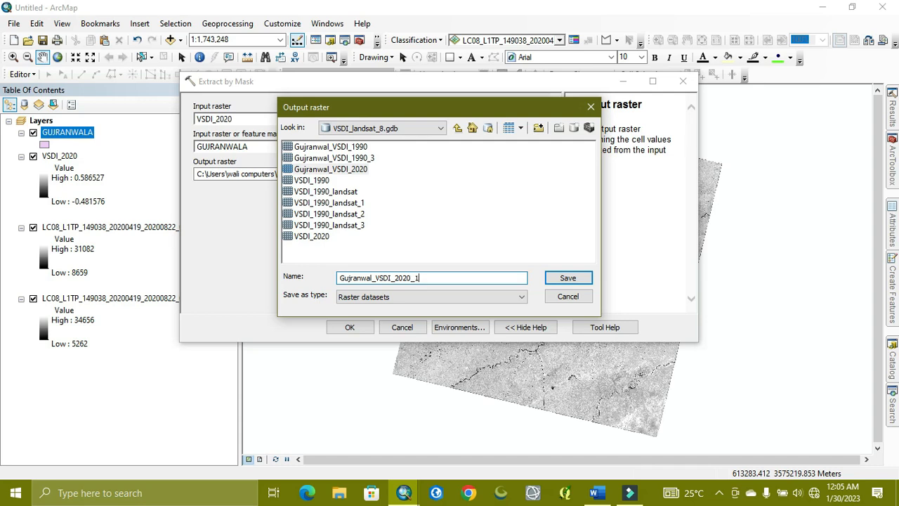
click(589, 278)
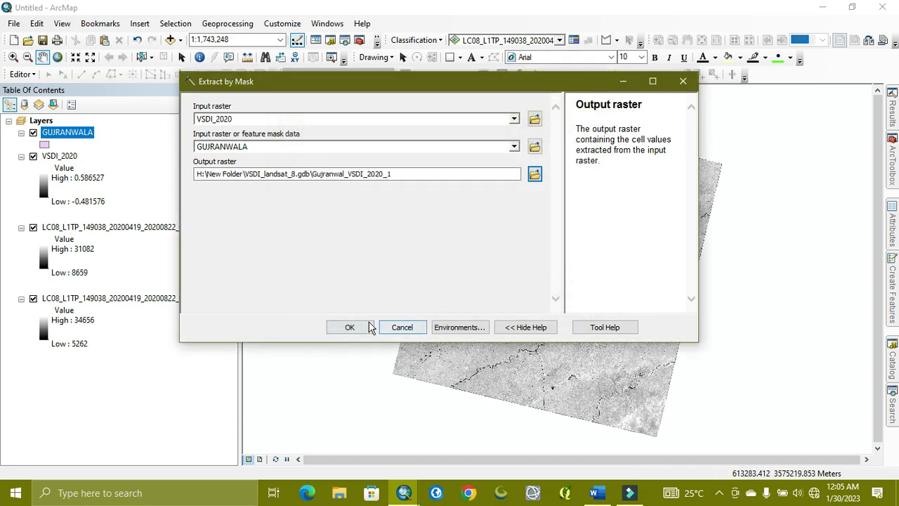
click(351, 328)
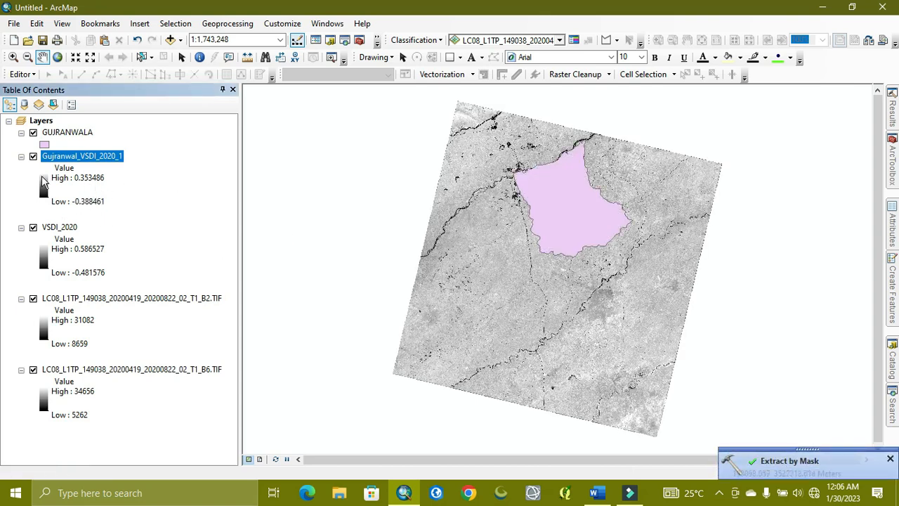
- Change the GUJRANWALA layer's symbol to the Hollow style
click(45, 144)
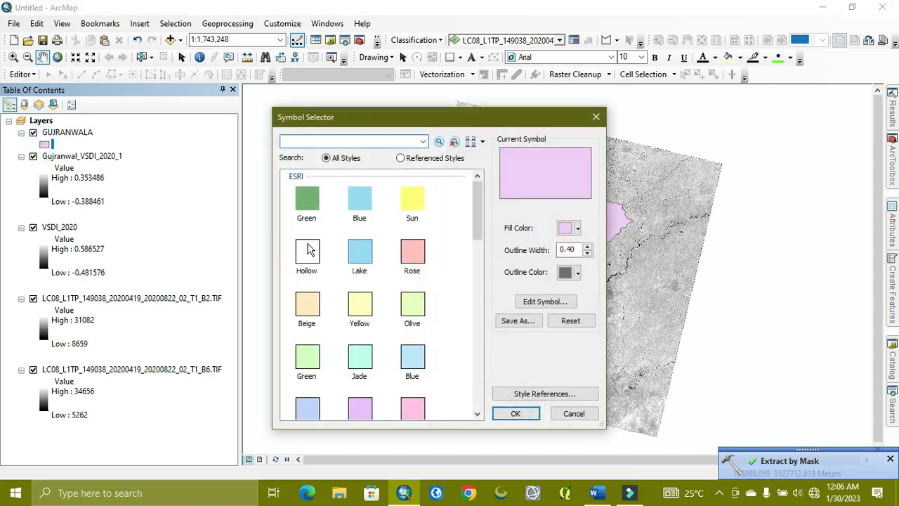
click(306, 250)
click(517, 413)
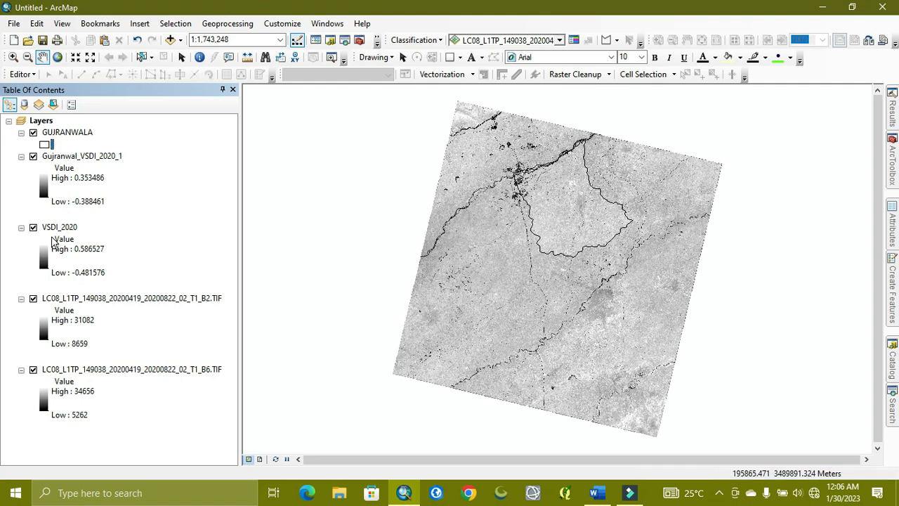
- Add the Gujranwal_VSDI_1990_3 raster from VSDI_landsat_8.gdb in H:\New Folder to the map without building pyramids
click(170, 40)
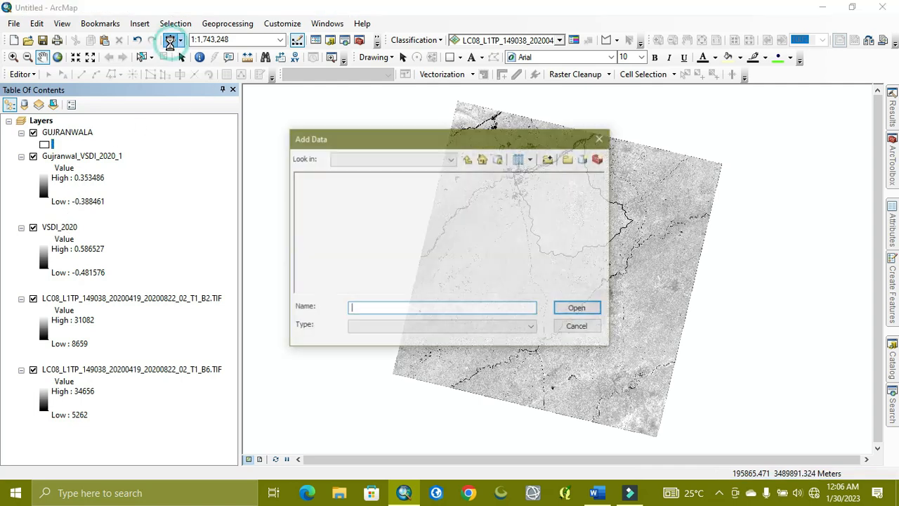
click(601, 138)
click(892, 365)
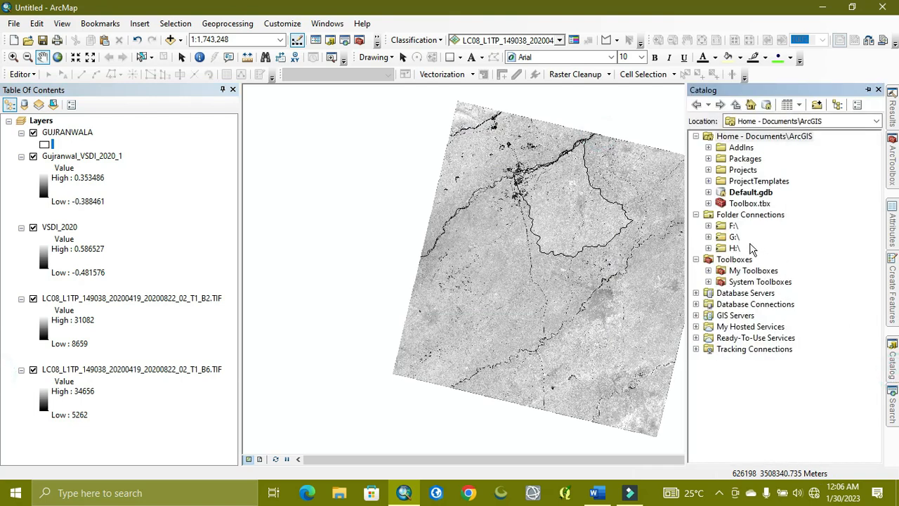
click(708, 248)
scroll(775, 340, down, 1)
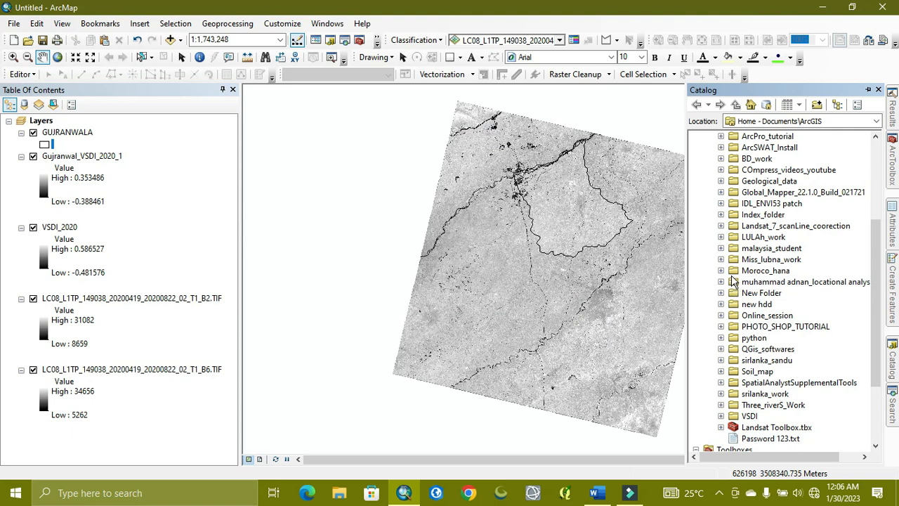
click(720, 293)
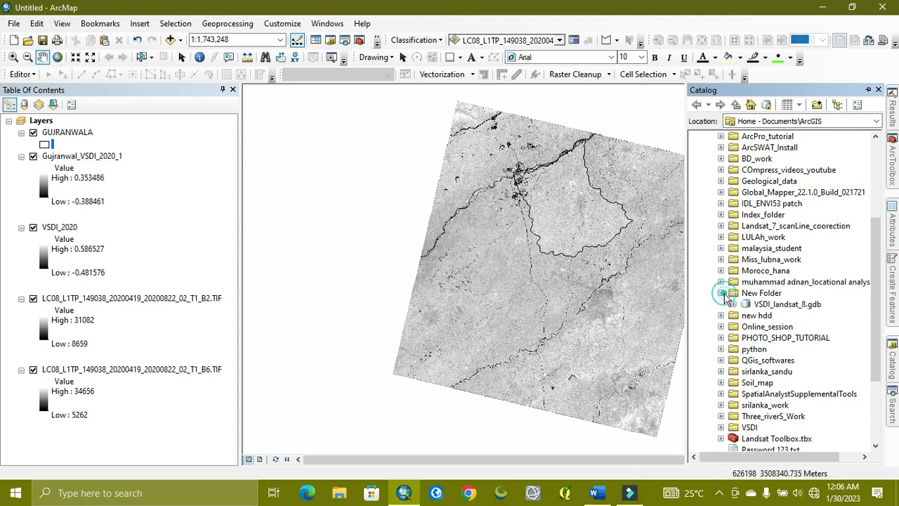
double_click(757, 304)
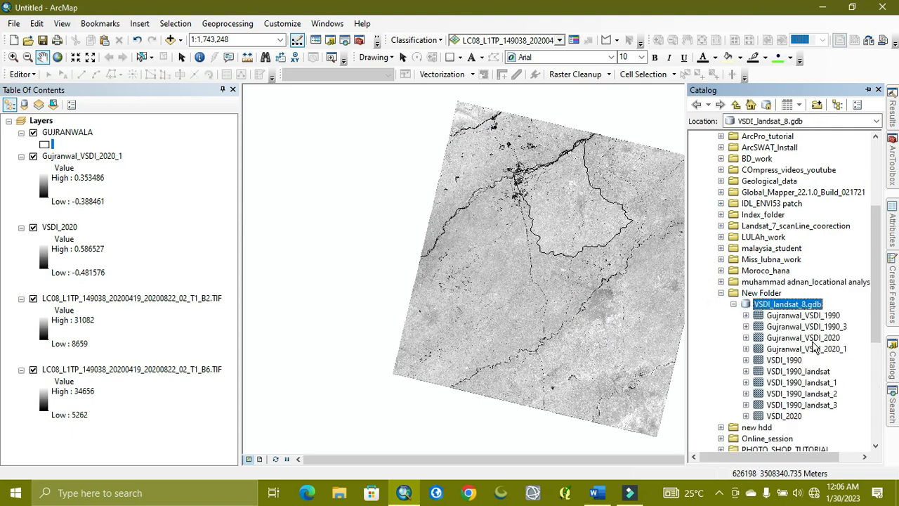
drag(841, 329, 614, 313)
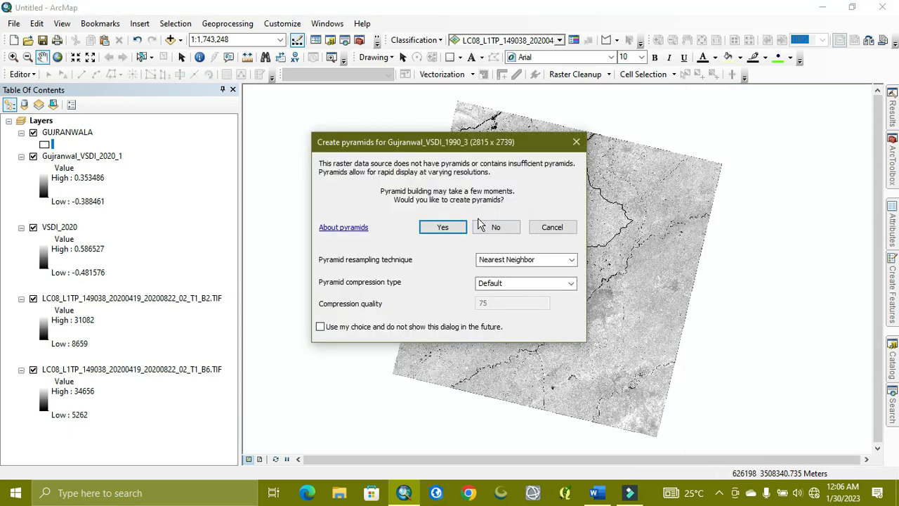
click(495, 226)
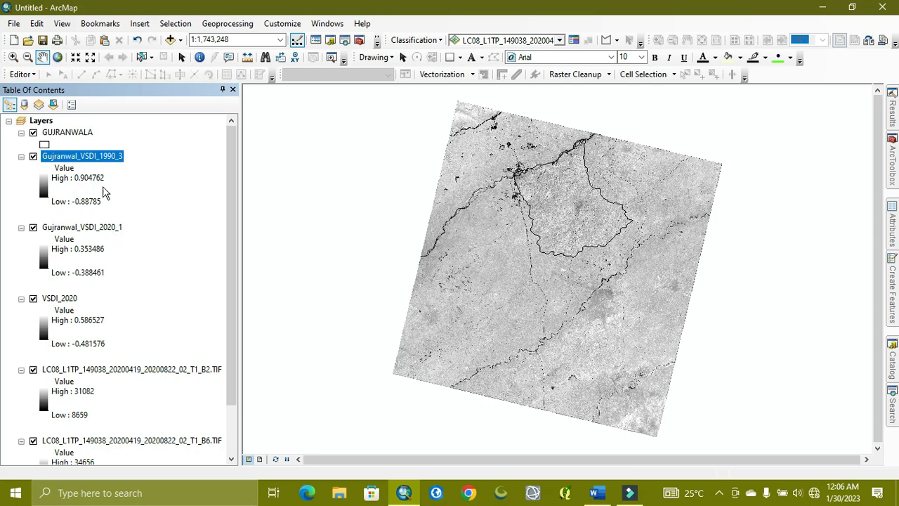
- Apply the inverted brown-orange-yellow-dark blue color ramp to the Gujranwal_VSDI_1990_3 raster
click(47, 194)
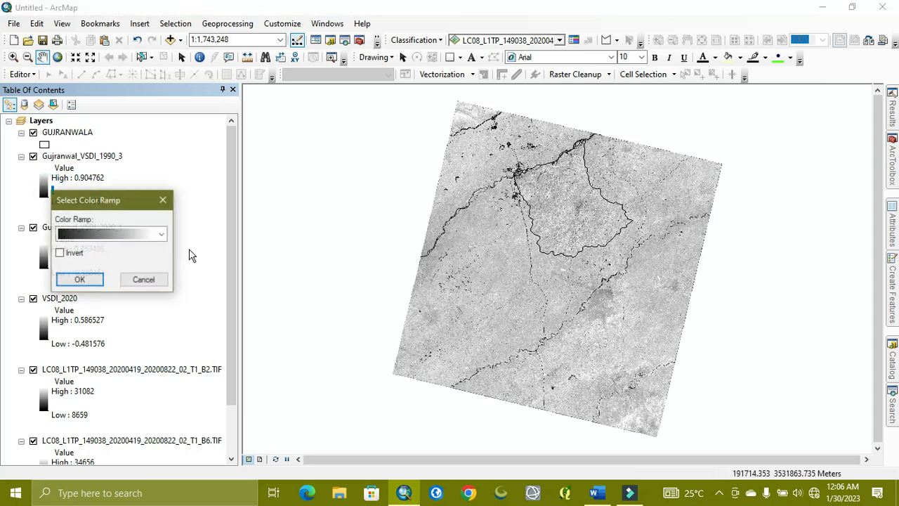
click(133, 236)
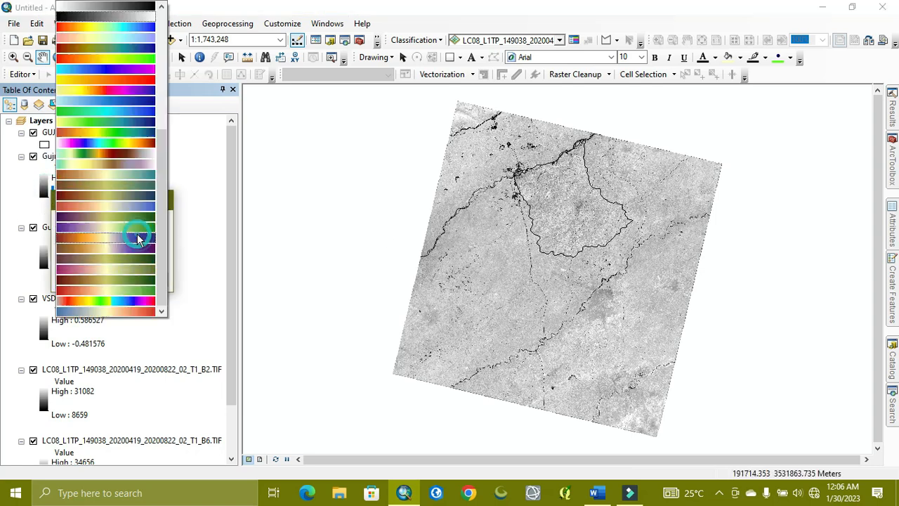
click(96, 207)
click(60, 255)
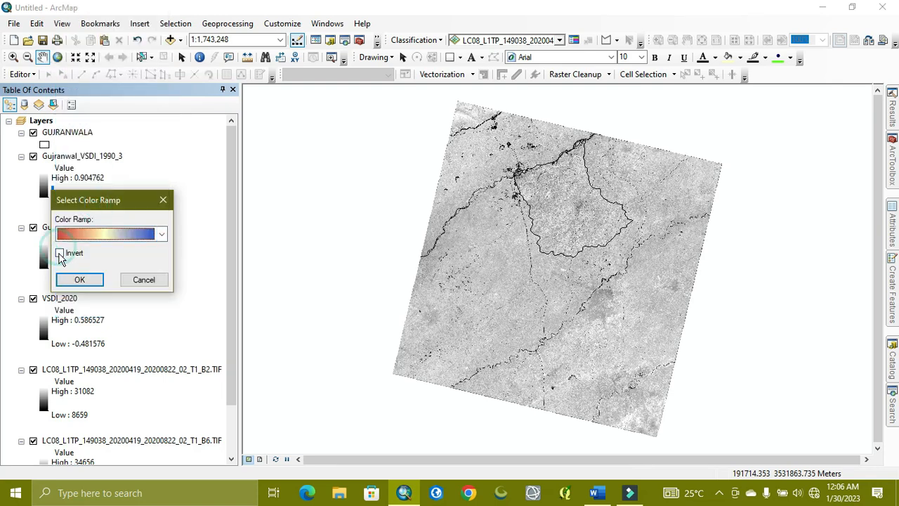
click(162, 234)
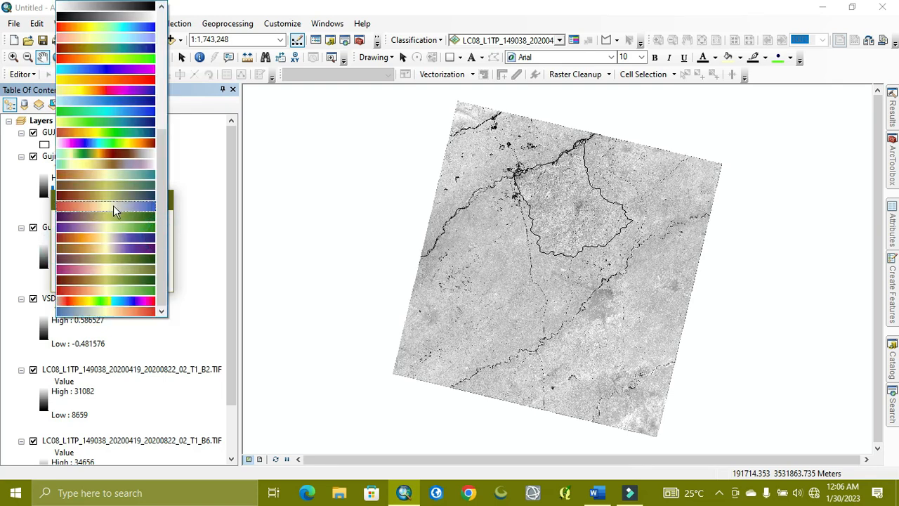
click(96, 242)
click(59, 253)
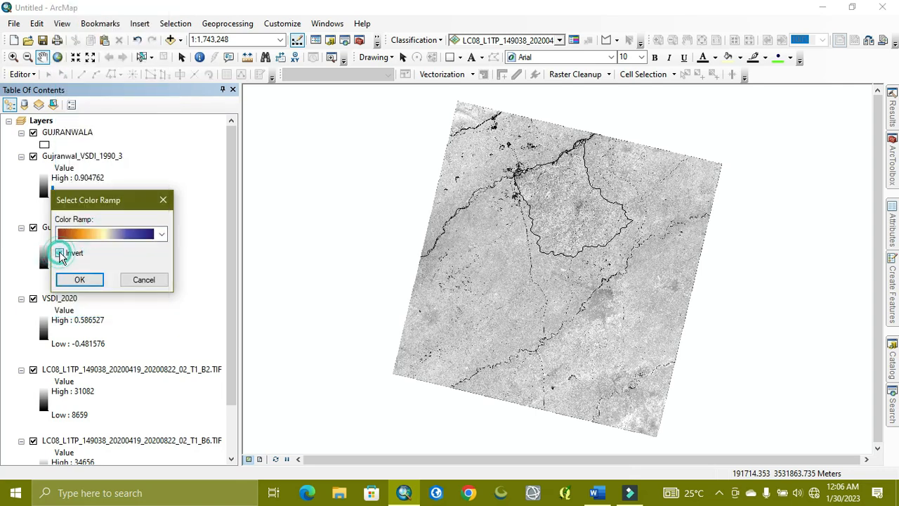
click(79, 279)
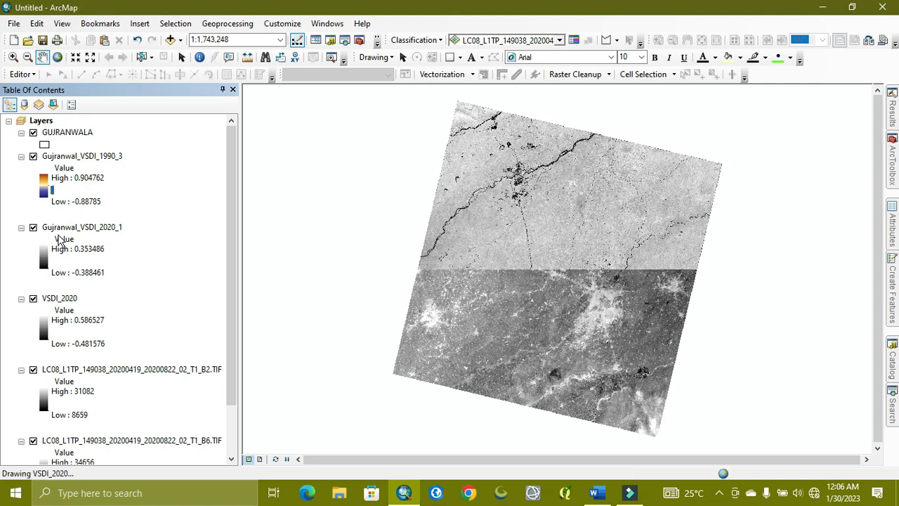
- Give the Gujranwal_VSDI_2020_1 raster the same inverted brown-orange-yellow-dark blue color ramp as the 1990 raster
click(80, 226)
right_click(80, 226)
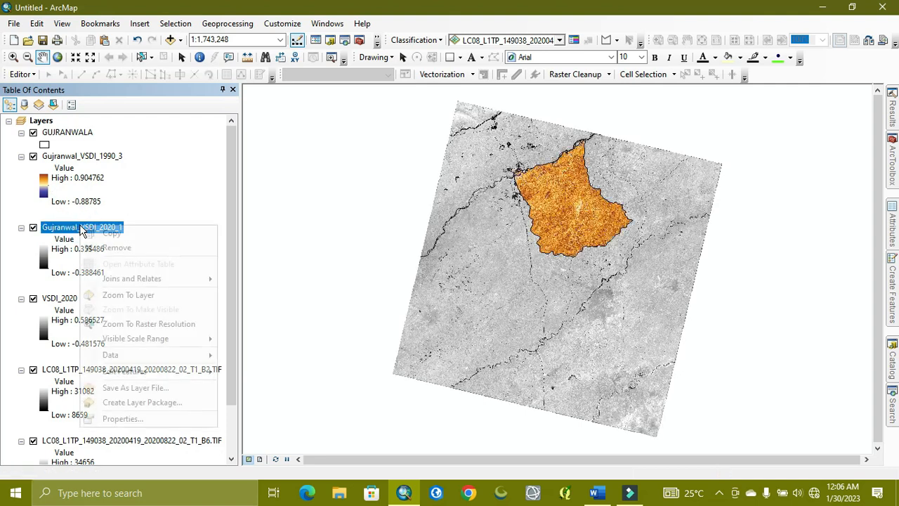
click(41, 258)
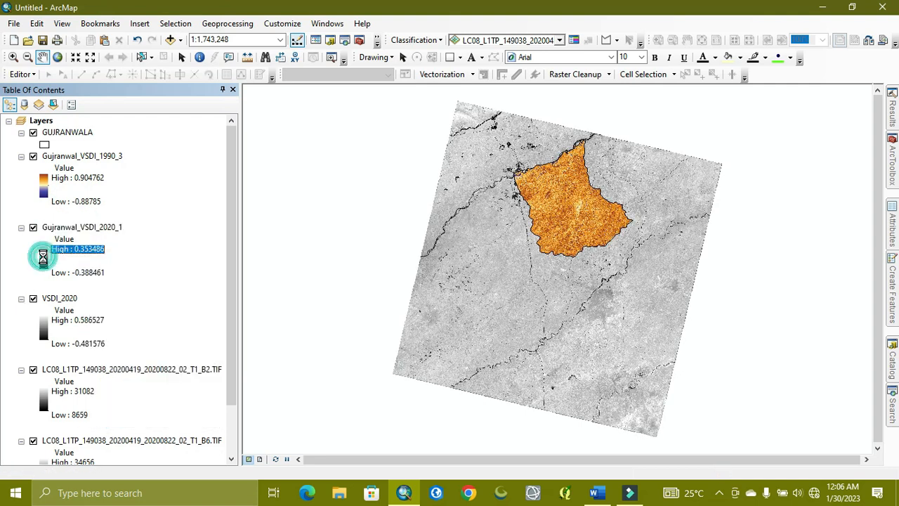
click(113, 301)
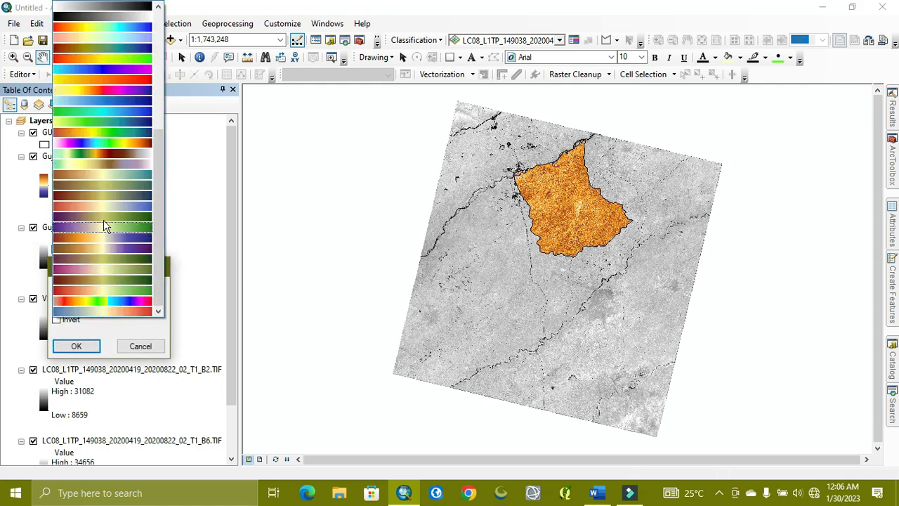
click(85, 247)
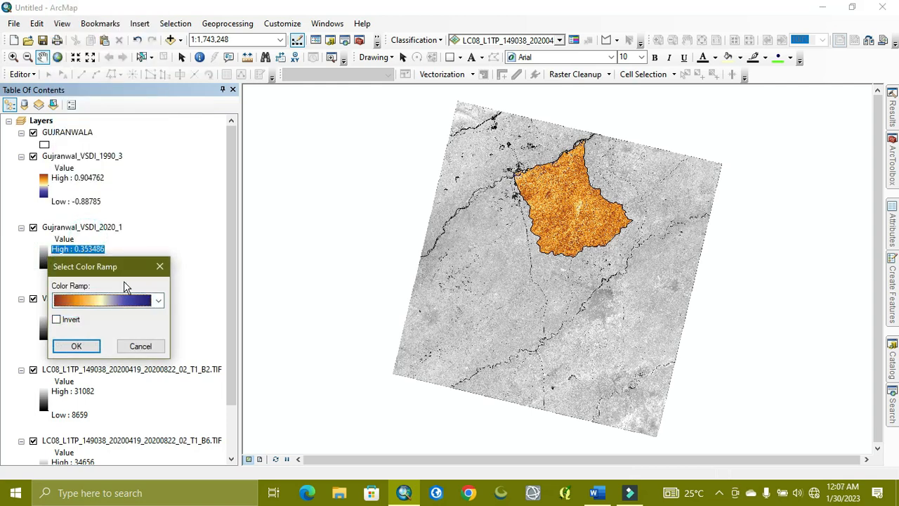
click(56, 319)
click(76, 346)
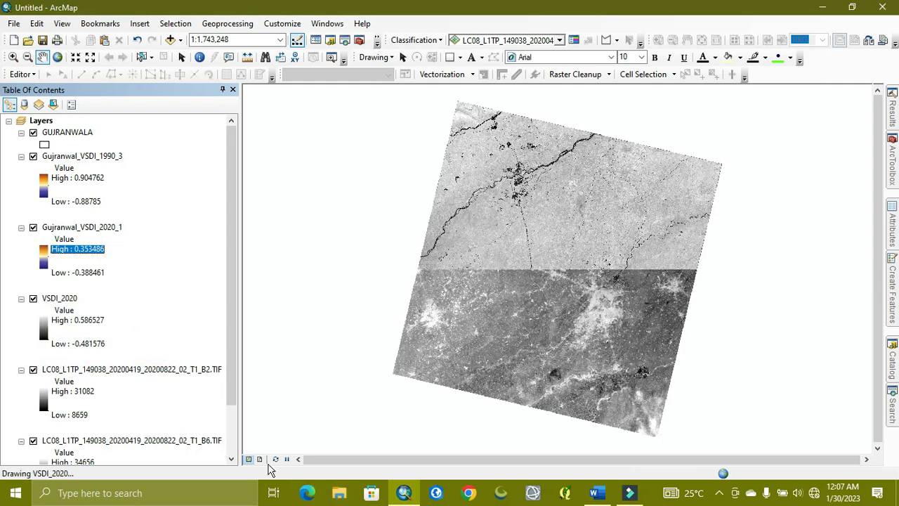
- Remove VSDI_2020 and the Landsat 8 band rasters below it from the map
click(73, 300)
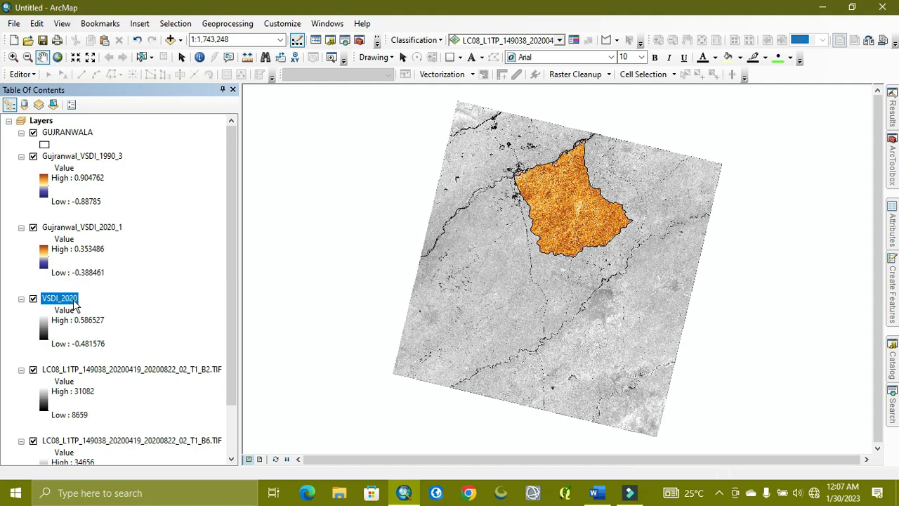
key(shift+Down)
key(shift+Down)
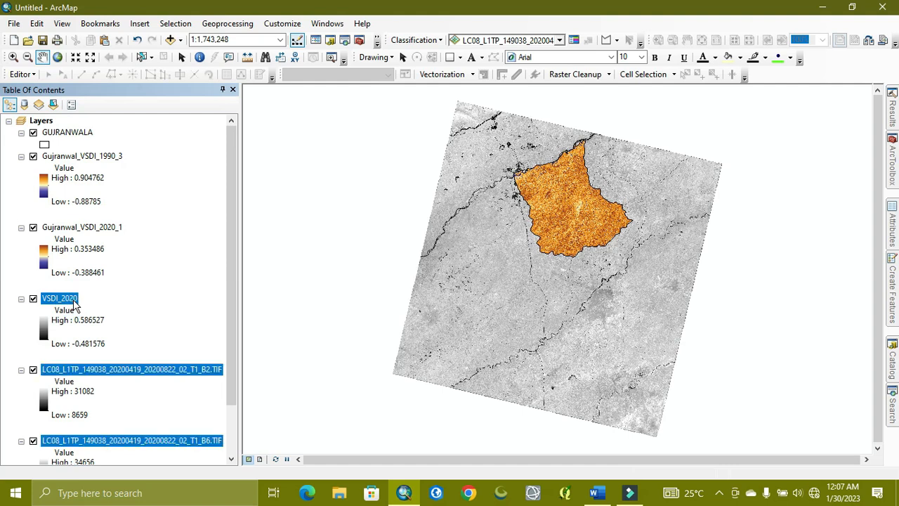
right_click(75, 302)
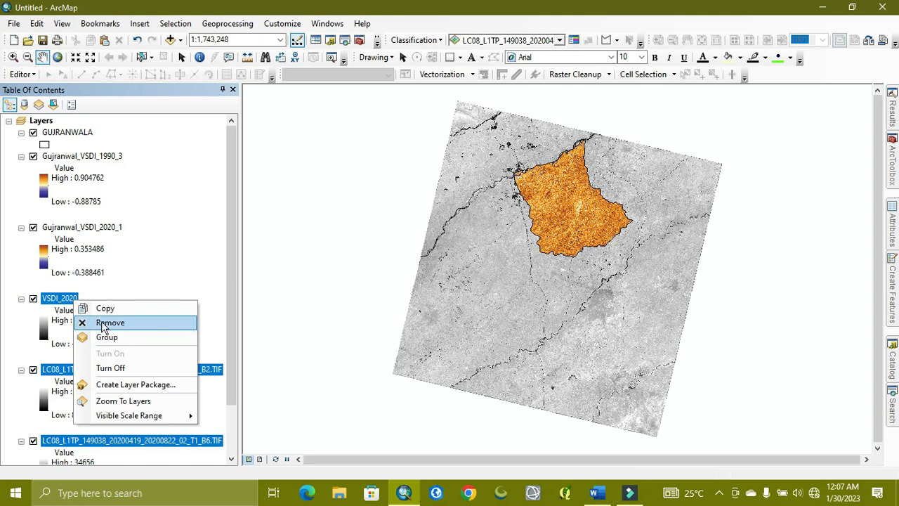
click(101, 322)
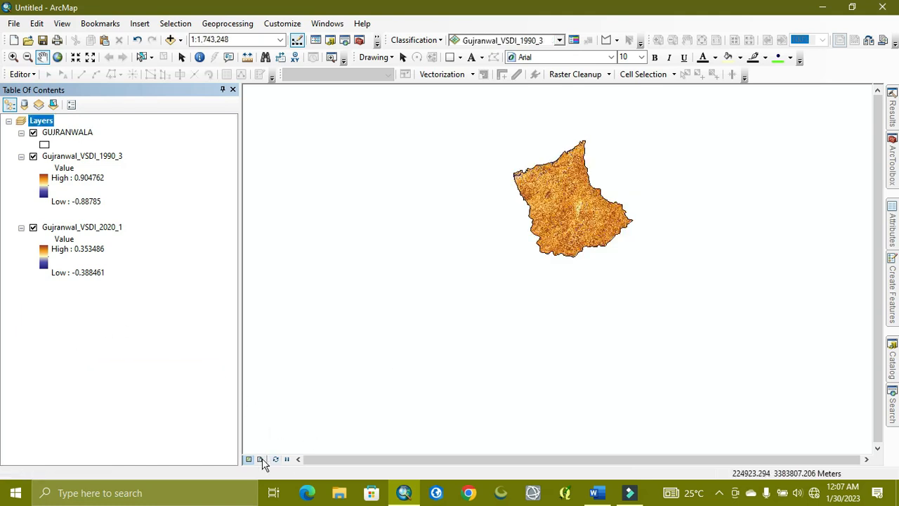
- Switch to the layout view and shorten the data frame to about 5 inches high in the upper half of the page
click(261, 459)
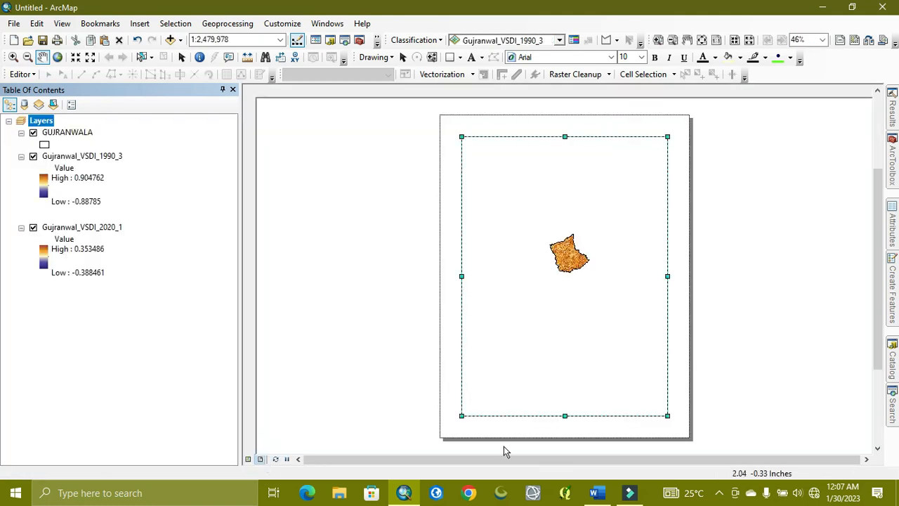
drag(564, 415, 557, 278)
click(506, 257)
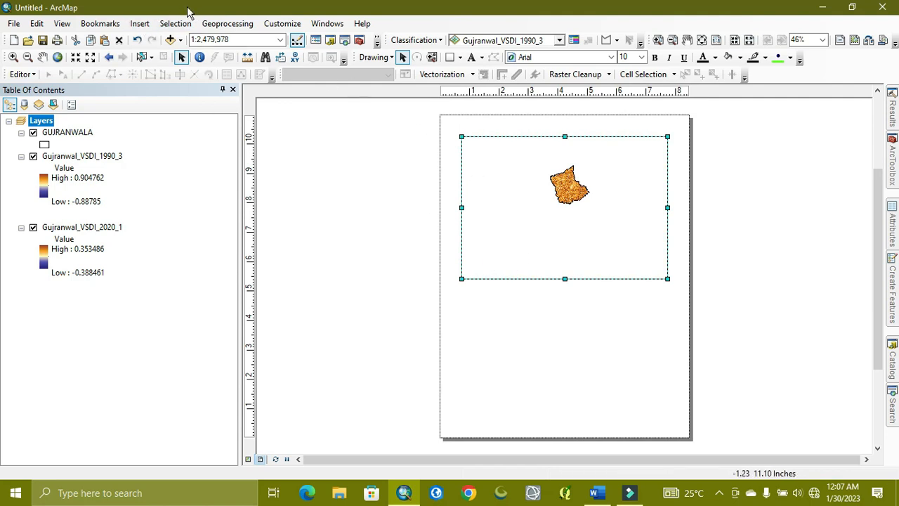
- Duplicate the data frame and place the copy directly beneath the original in the lower half of the page
click(133, 24)
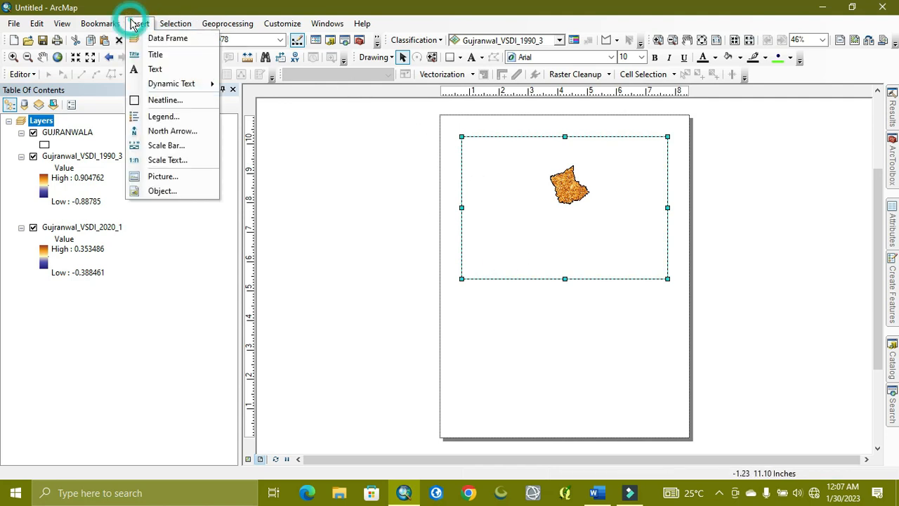
click(512, 249)
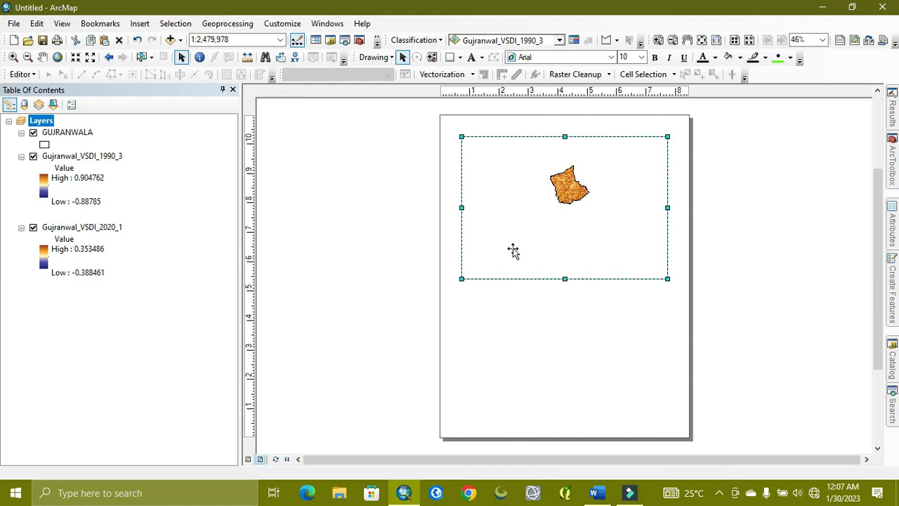
right_click(512, 250)
click(530, 95)
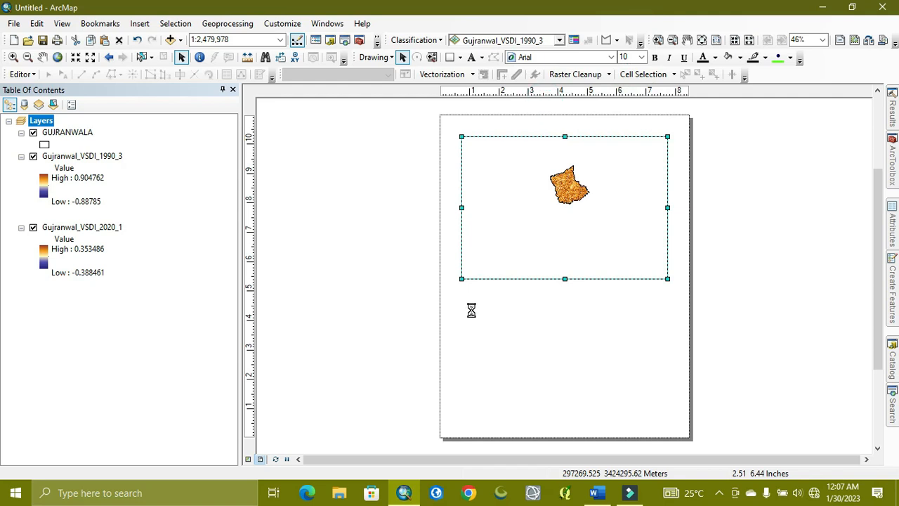
right_click(496, 313)
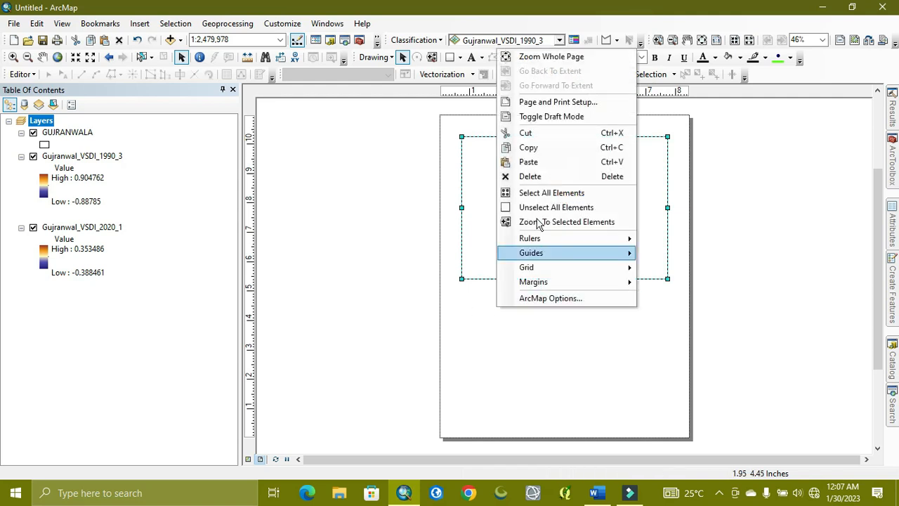
click(538, 164)
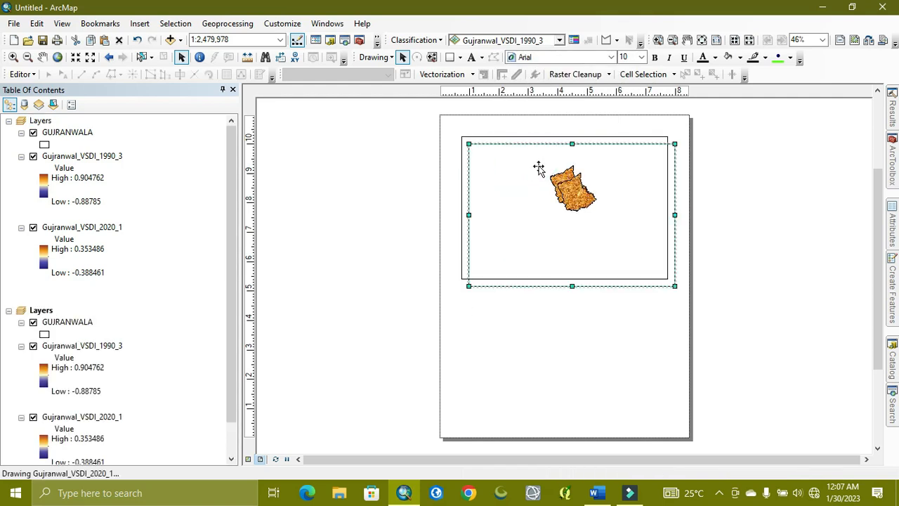
drag(522, 271, 516, 415)
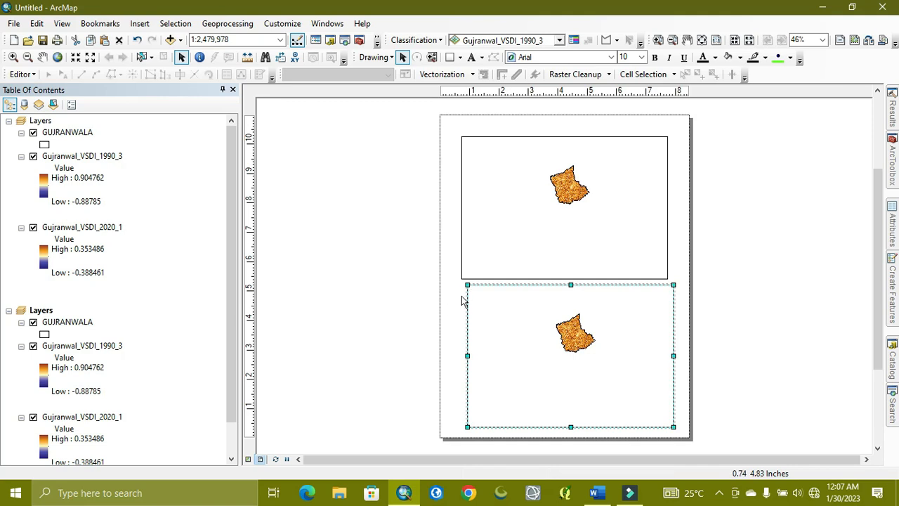
- Remove Gujranwal_VSDI_1990_3 from the lower data frame and Gujranwal_VSDI_2020_1 from the upper one
right_click(88, 347)
click(146, 167)
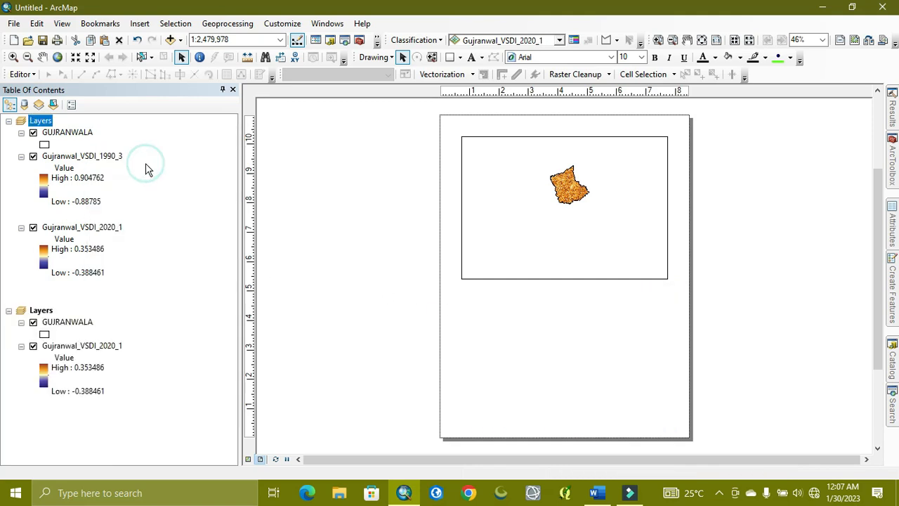
right_click(72, 229)
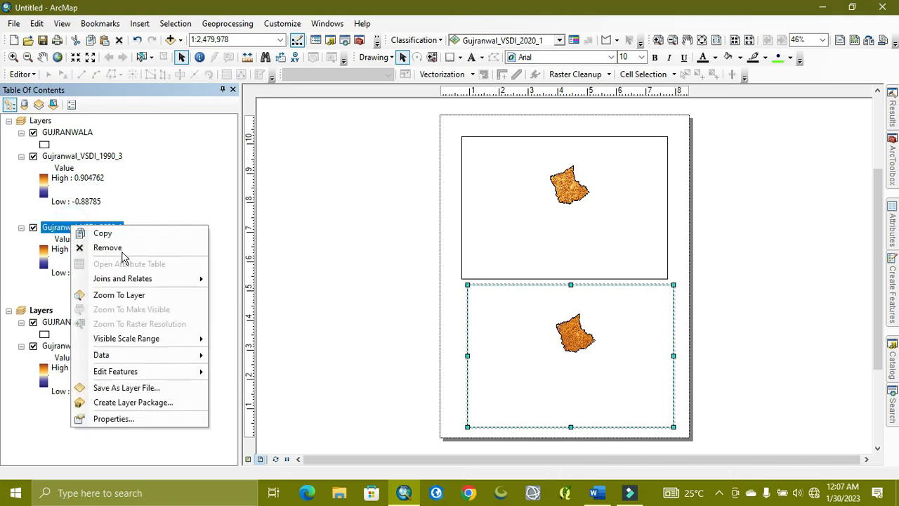
click(121, 249)
- Zoom the upper data frame to Gujranwal_VSDI_1990_3 and the lower one to Gujranwal_VSDI_2020_1
right_click(83, 159)
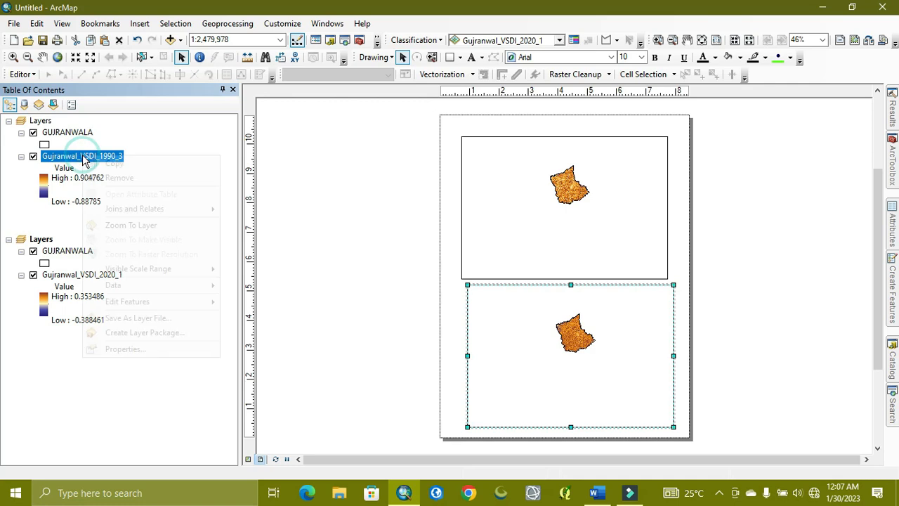
click(131, 224)
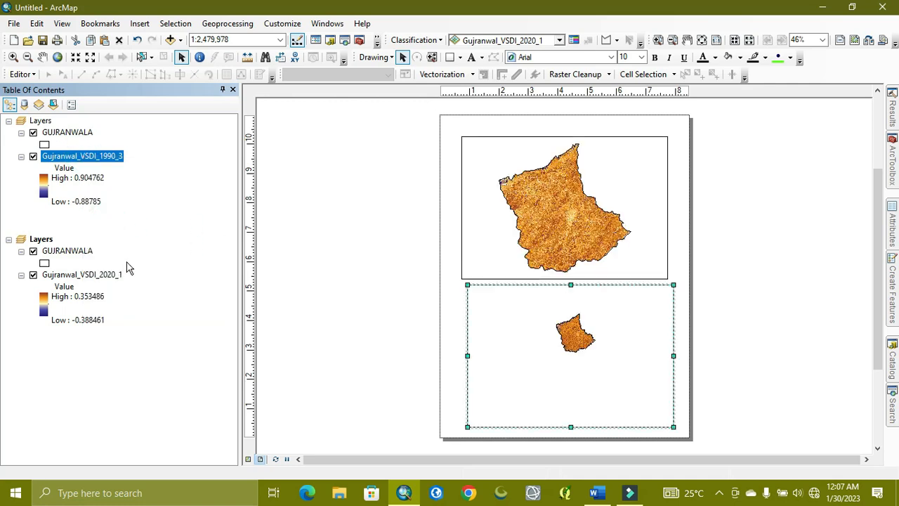
right_click(87, 276)
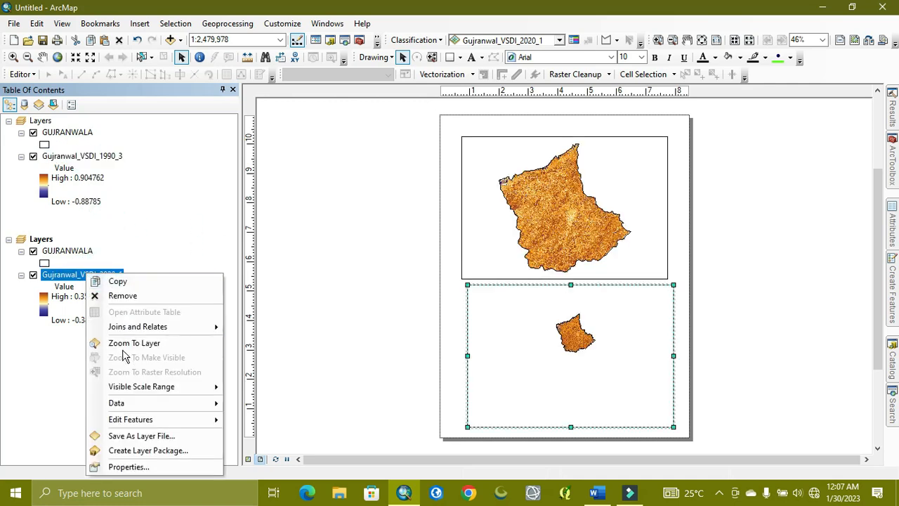
click(124, 346)
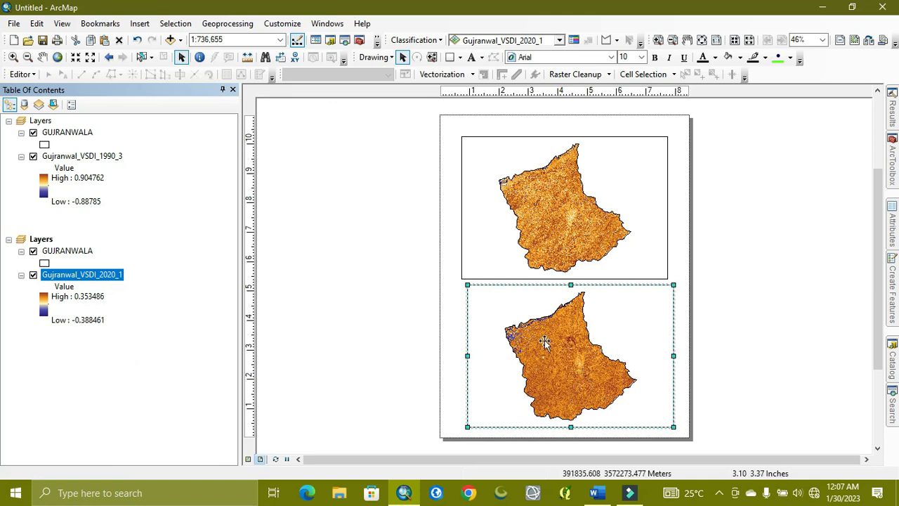
- Compare the 1990 and 2020 VSDI maps in the layout, toggling the 1990 raster's visibility and inspecting the 2020 map in detail
scroll(572, 234, up, 3)
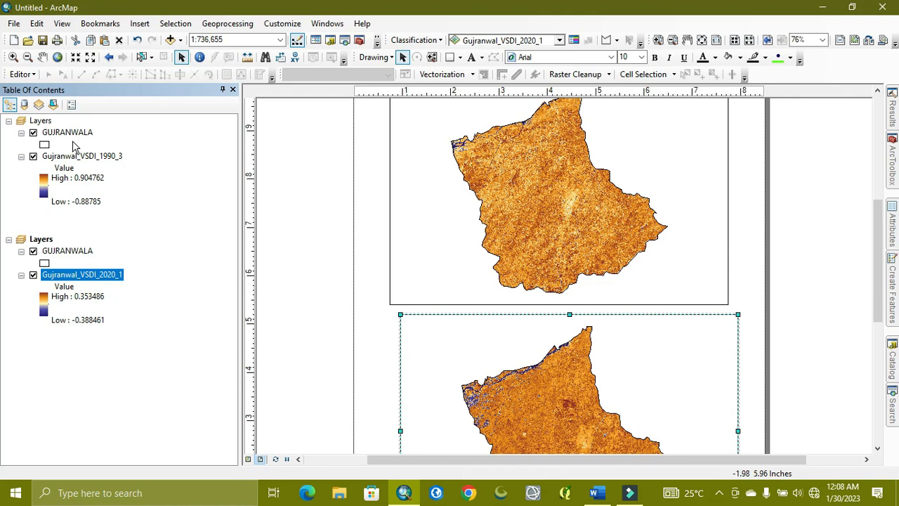
click(33, 156)
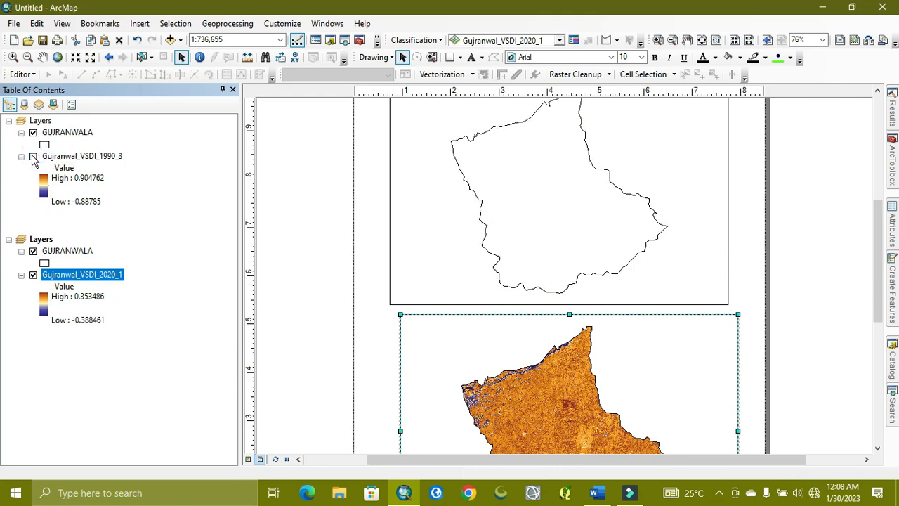
click(33, 156)
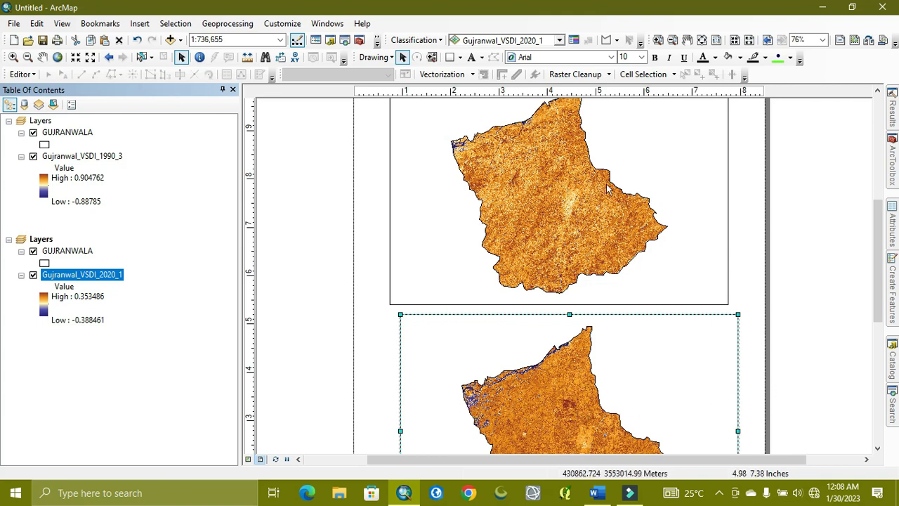
drag(876, 295, 875, 337)
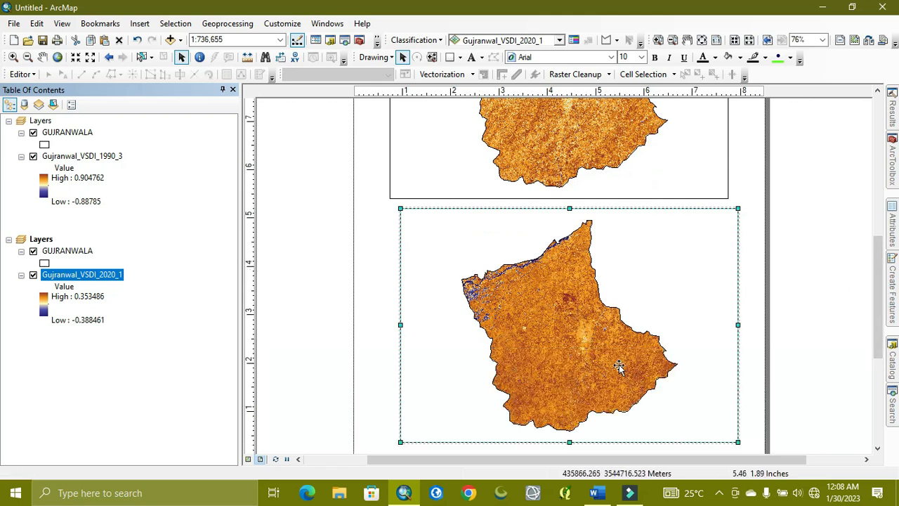
scroll(624, 365, up, 4)
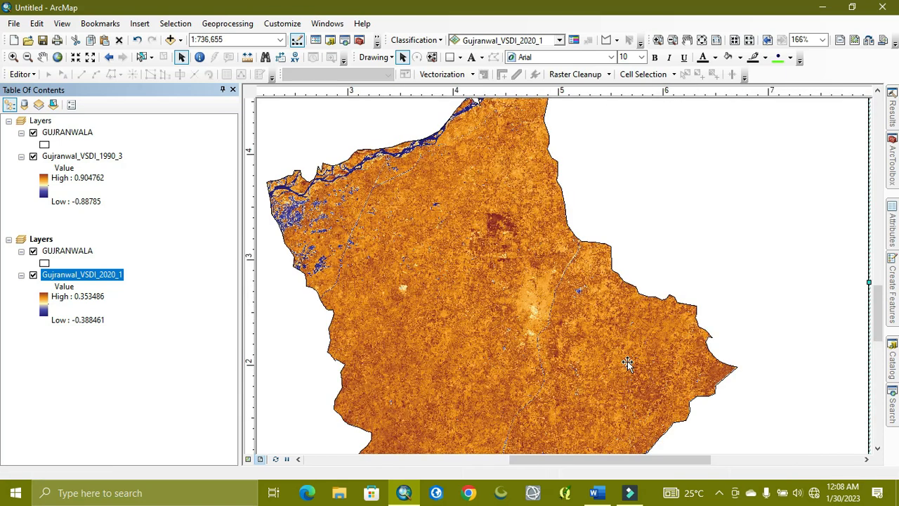
scroll(509, 202, up, 3)
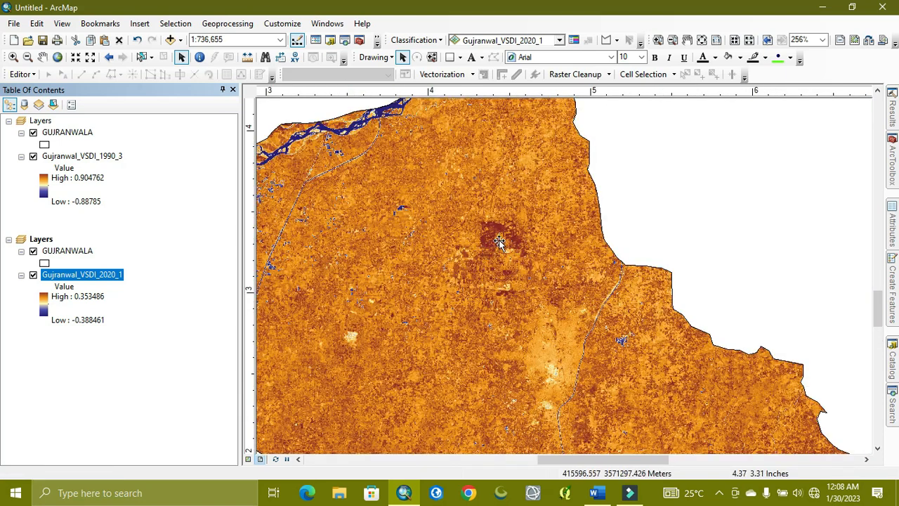
- Examine the 1990 and 2020 VSDI maps across both data frames, comparing the river area in the northwest and the district's interior
scroll(497, 255, down, 1)
scroll(497, 255, down, 1)
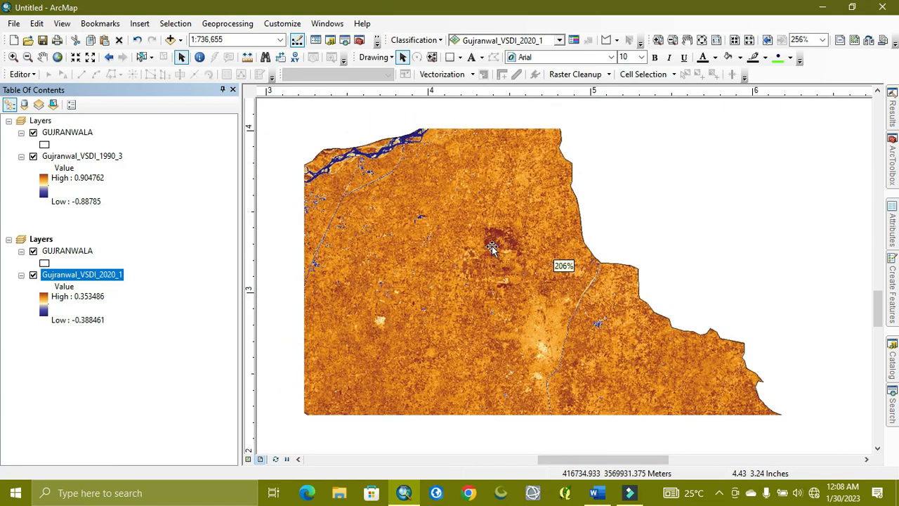
scroll(493, 247, down, 1)
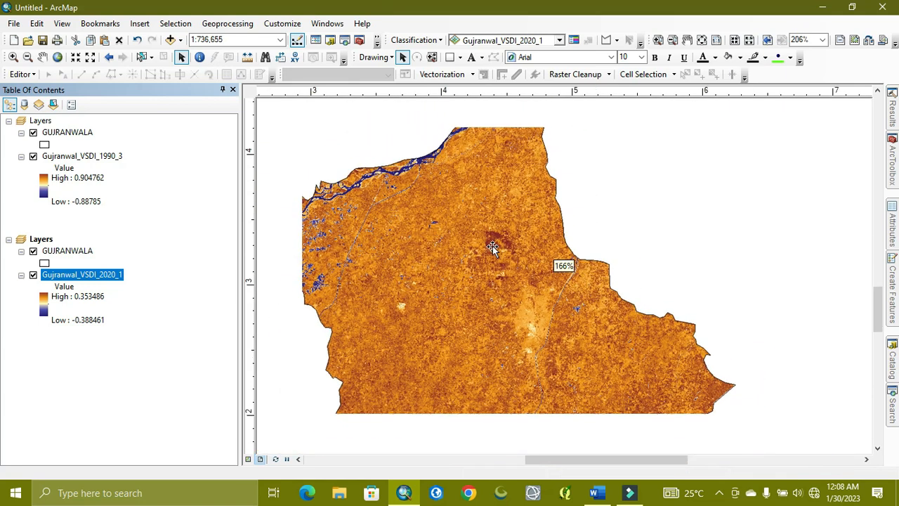
scroll(509, 258, down, 1)
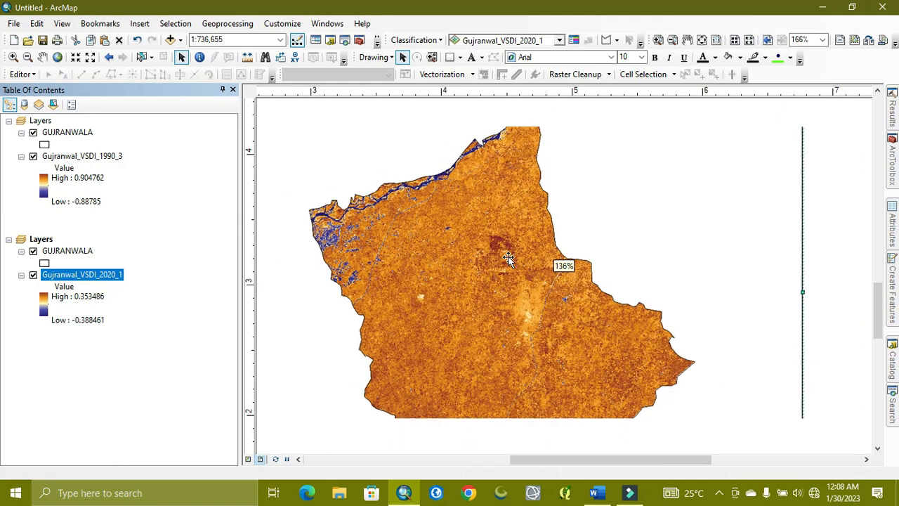
scroll(689, 290, down, 4)
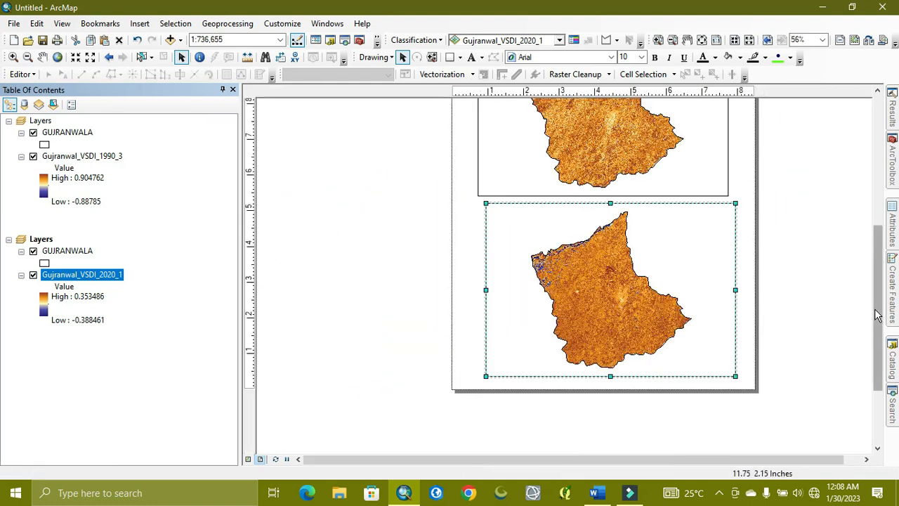
drag(880, 314, 880, 252)
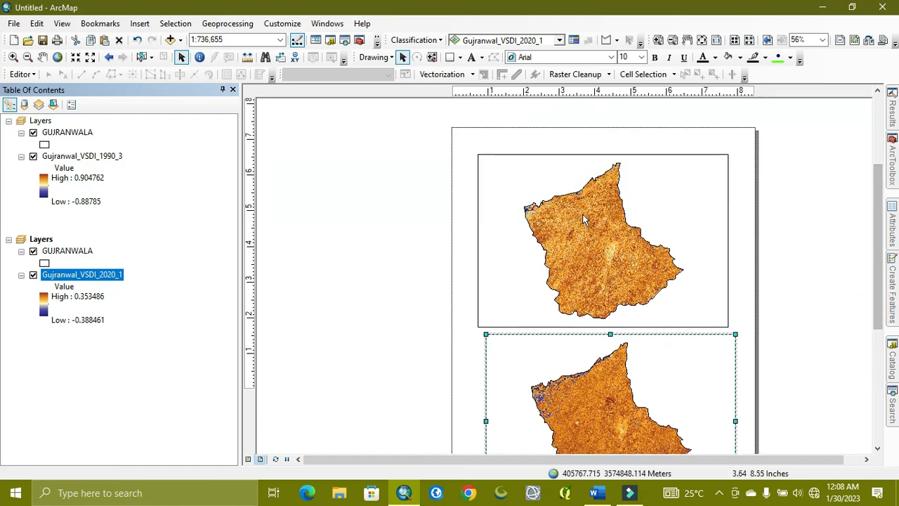
scroll(604, 224, up, 4)
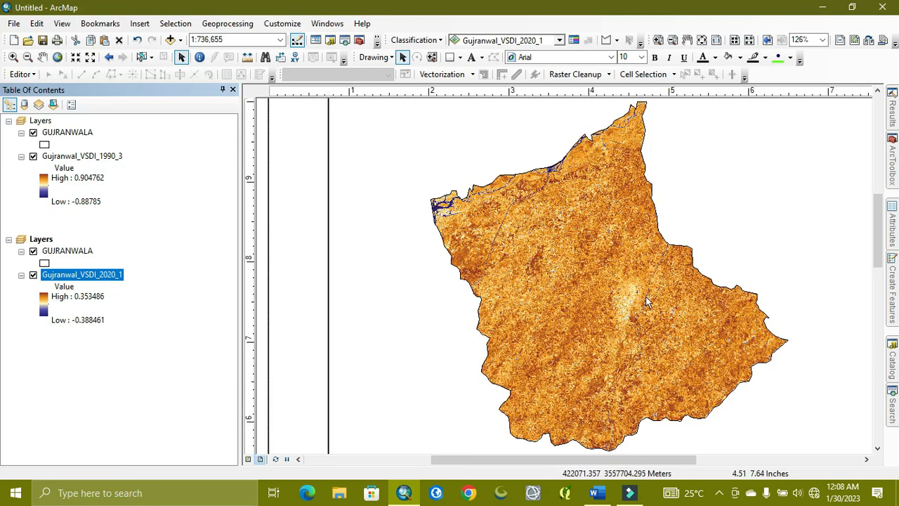
click(875, 241)
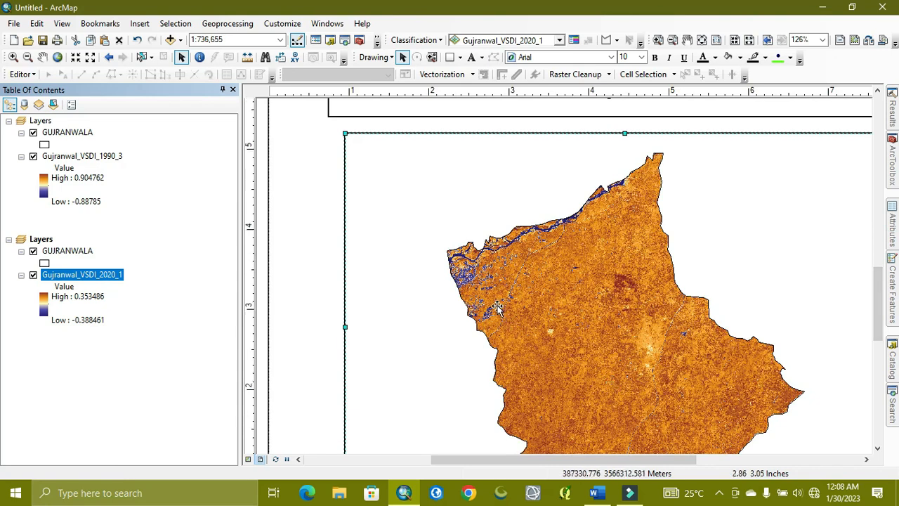
scroll(497, 308, down, 5)
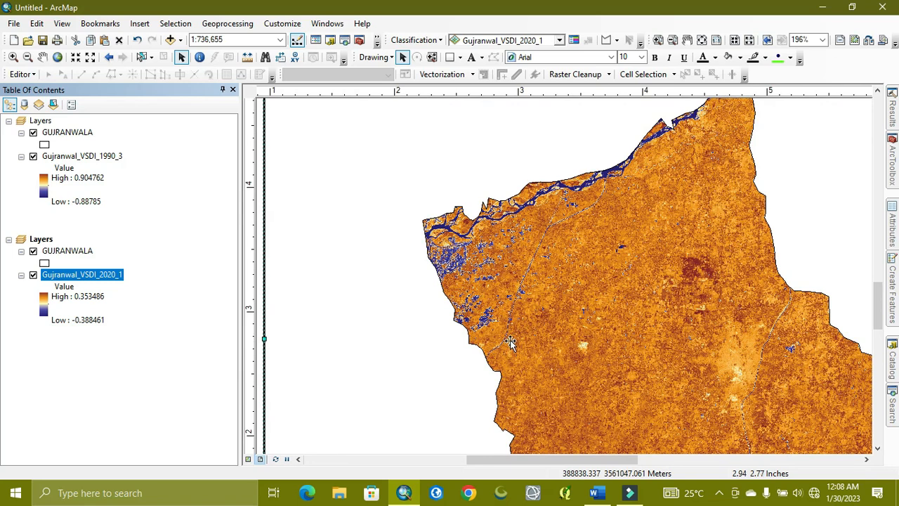
scroll(510, 342, up, 3)
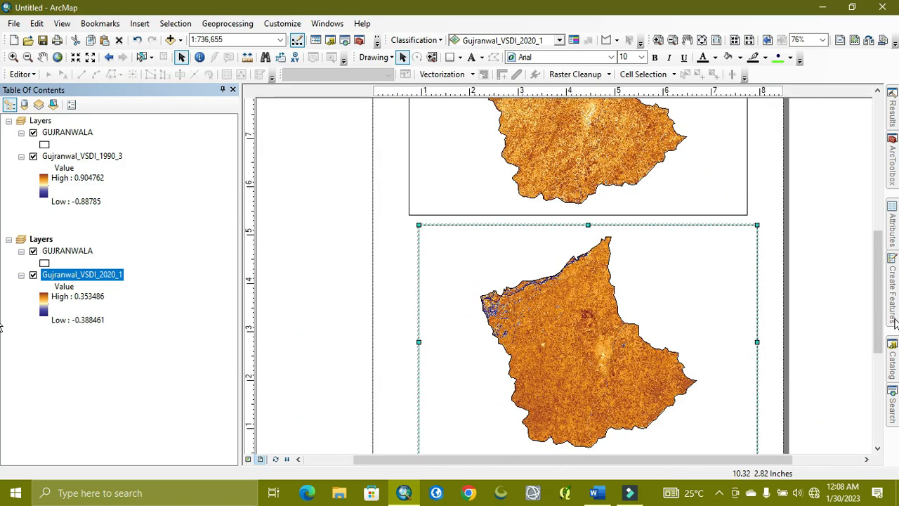
scroll(884, 325, up, 3)
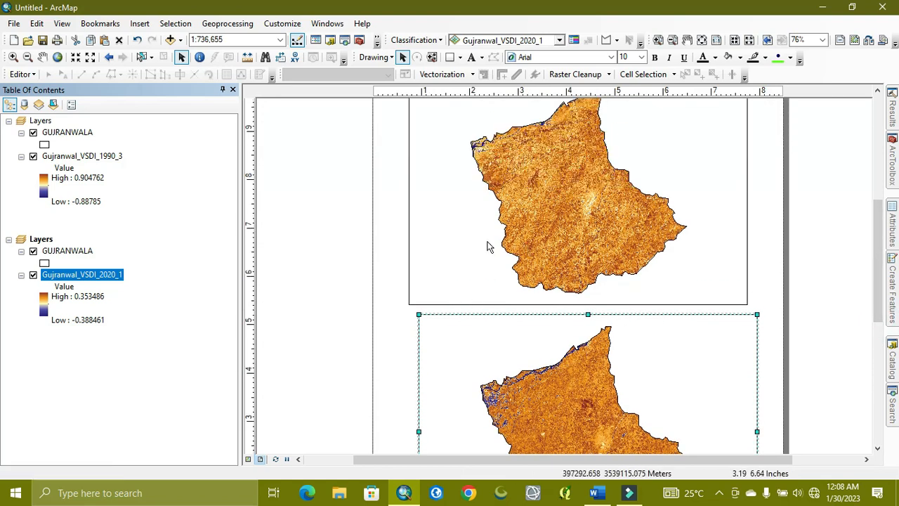
- Switch to the Word document to review the VSDI formulas for Landsat 7 & 5 and Landsat 8 & 9 data
click(594, 492)
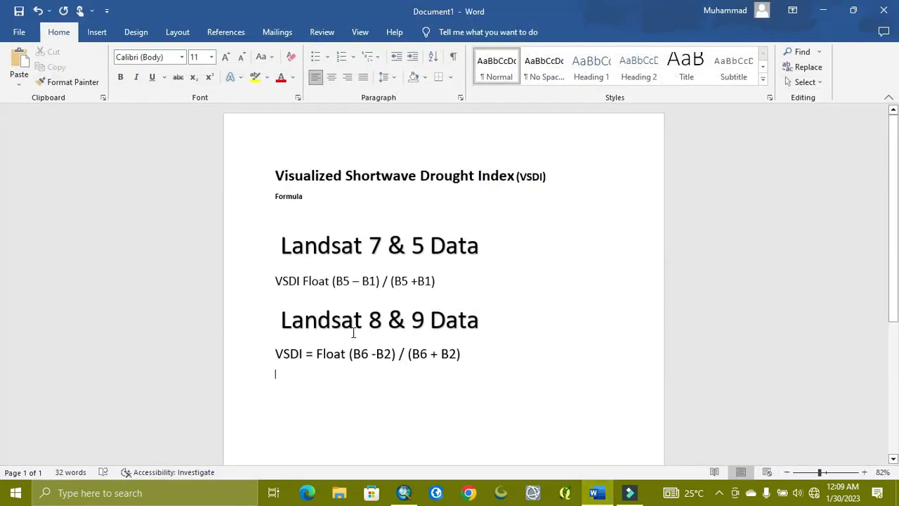